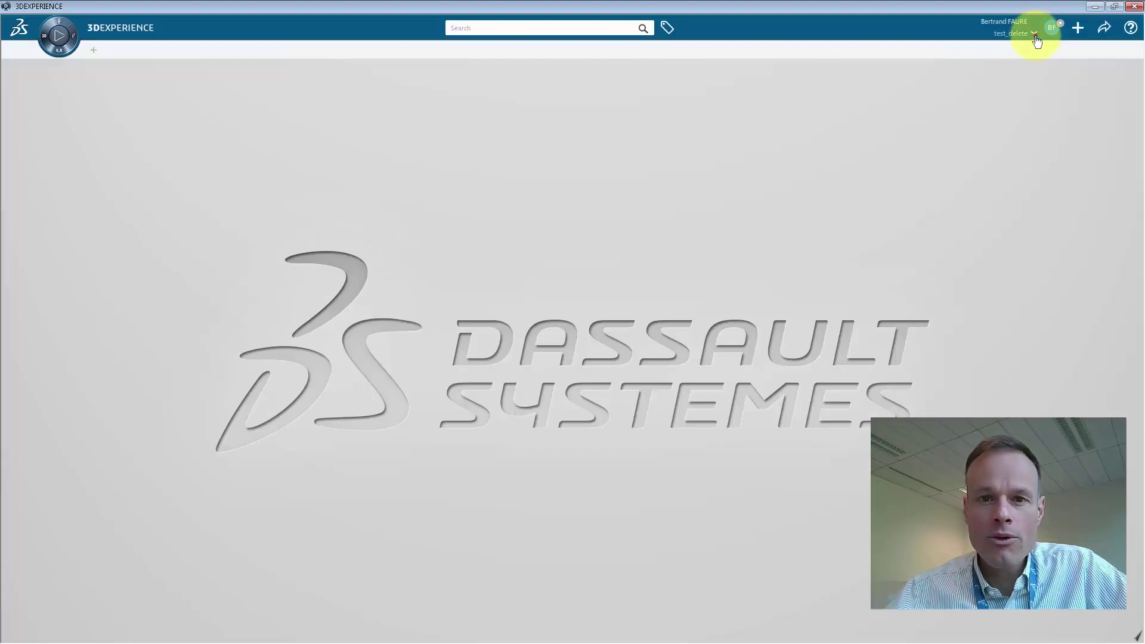
Open collaborative space management from the space menu and dismiss the welcome tour.
left_click(1033, 33)
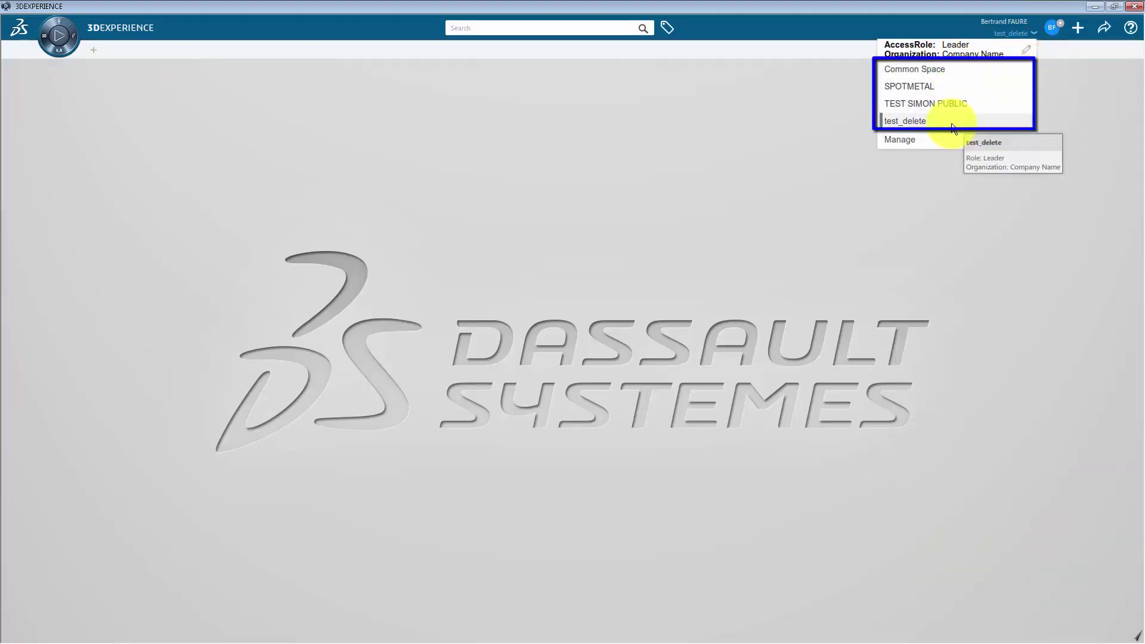
left_click(924, 138)
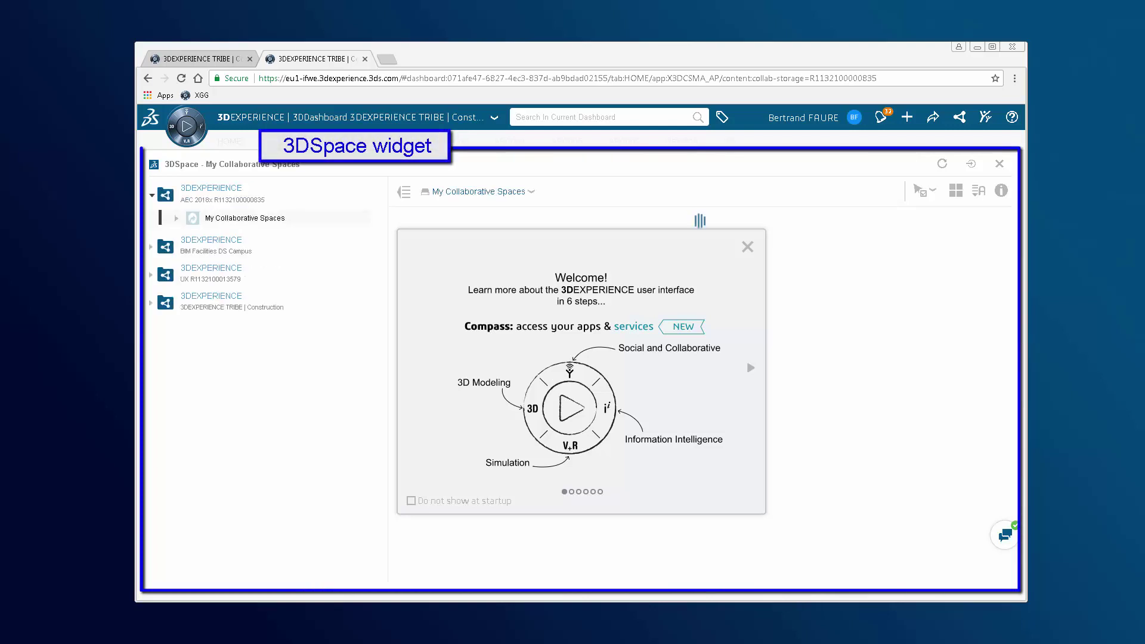
left_click(748, 246)
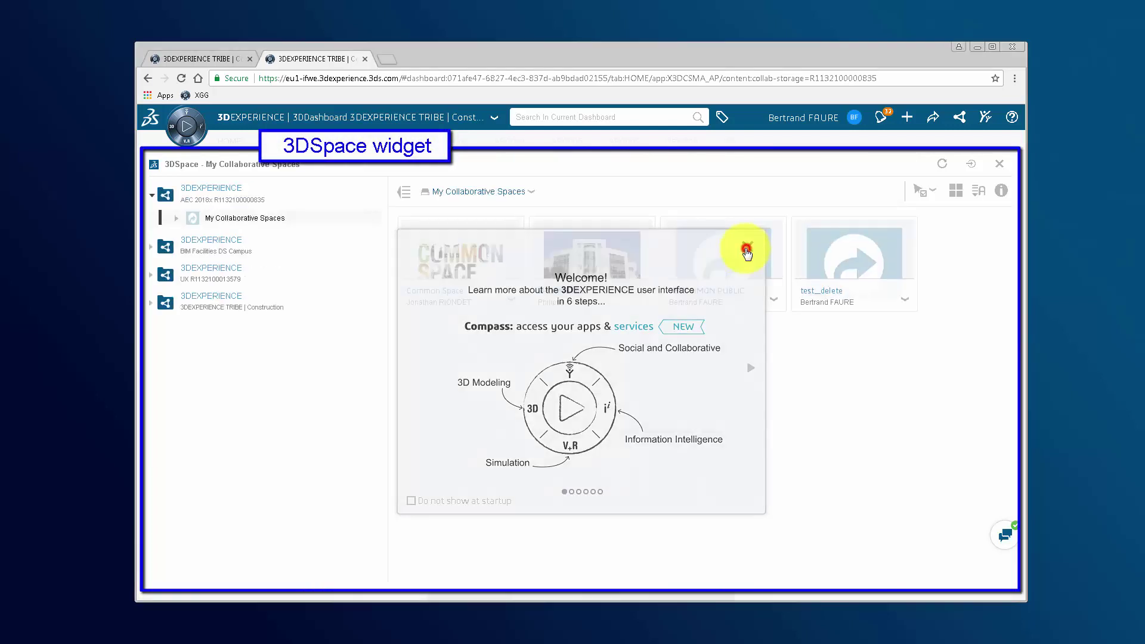
Add New Tab 1 with a 3DSpace widget and expand the BIM Facilities DS Campus tenant.
left_click(999, 163)
left_click(730, 141)
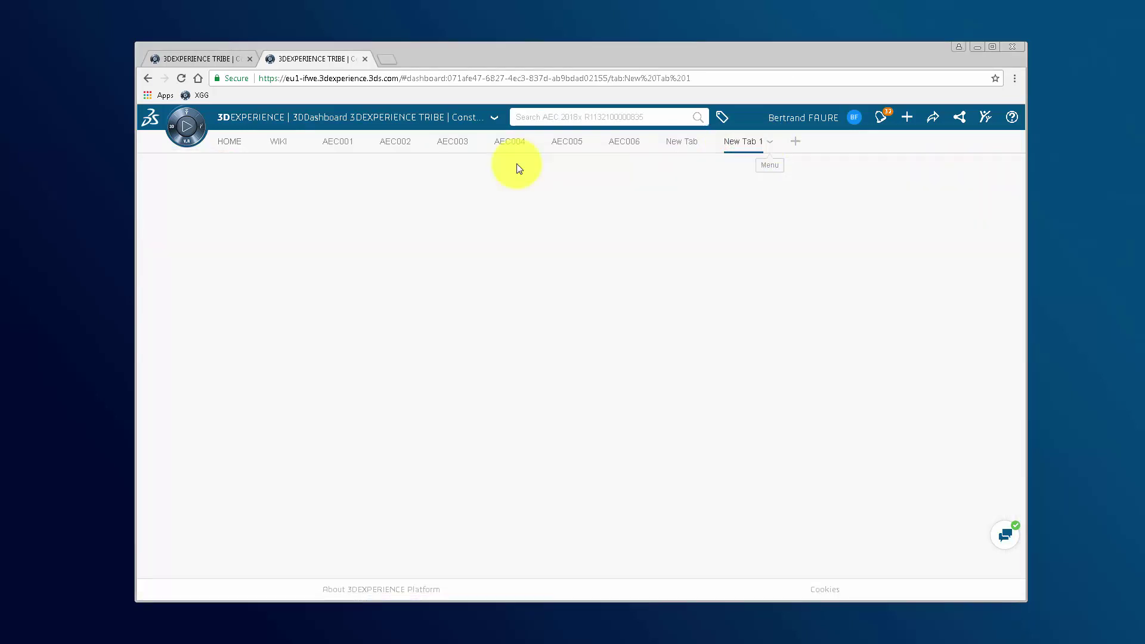
left_click(186, 126)
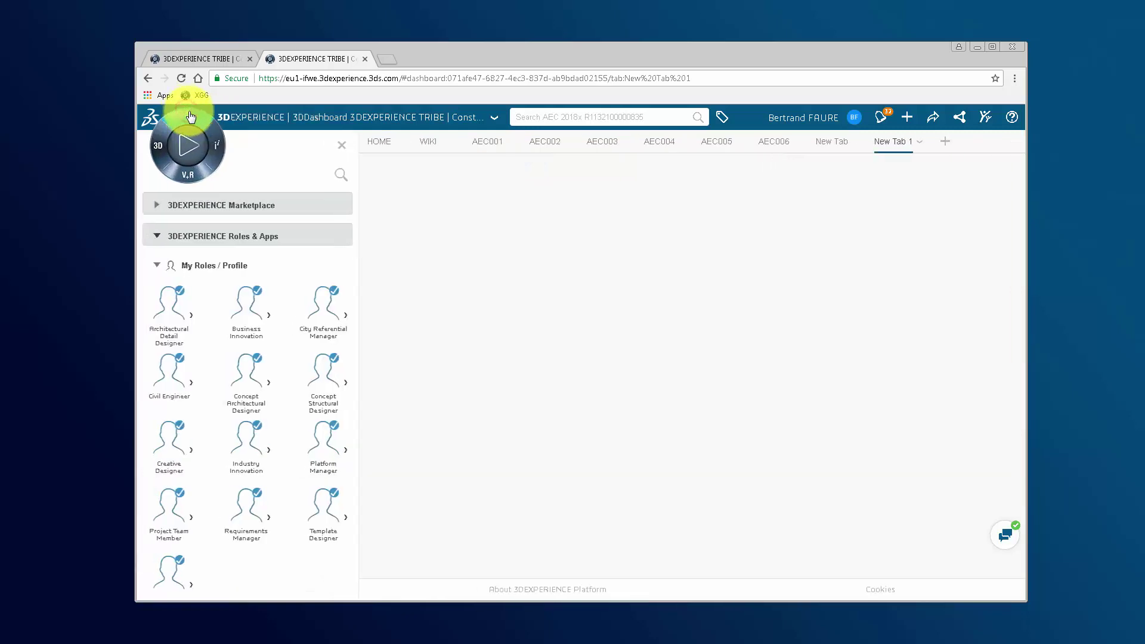
left_click(157, 267)
left_click_drag(243, 352, 529, 173)
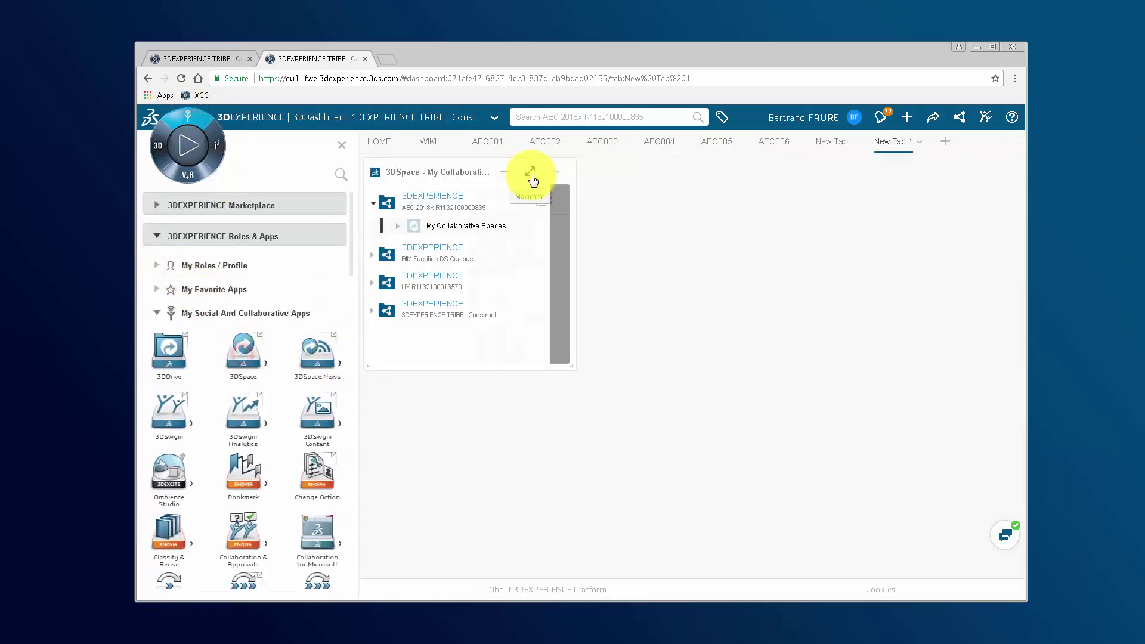
left_click(444, 245)
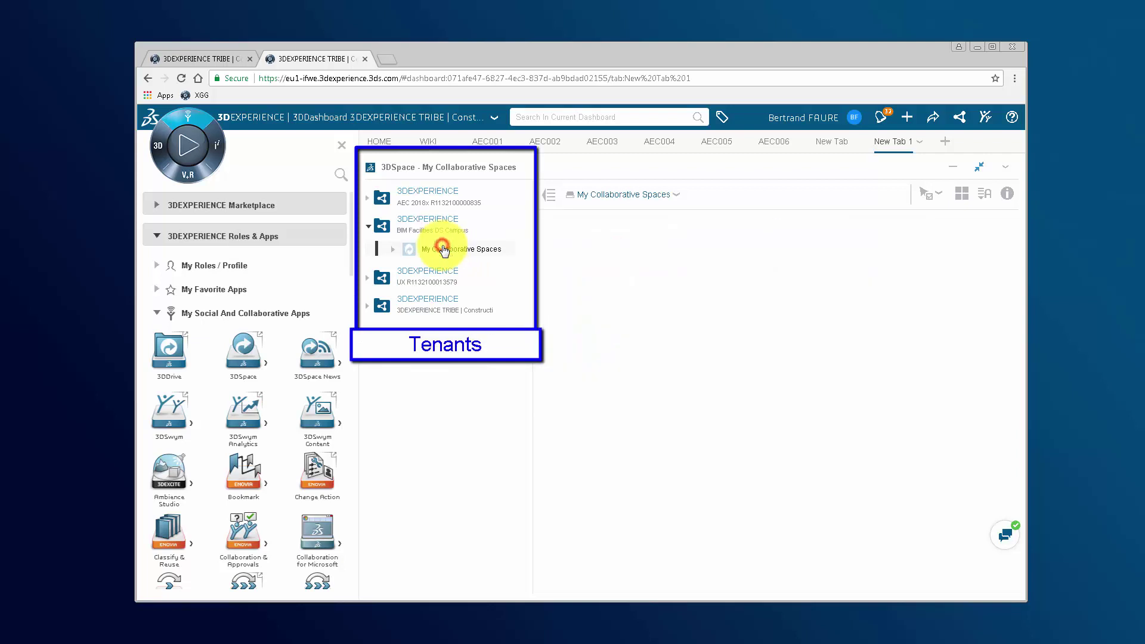
Expand the fourth tenant, then AEC 2018x to list its Common Space, SPOTMETAL, TEST SIMON PUBLIC and test_delete spaces.
left_click(444, 310)
left_click(440, 195)
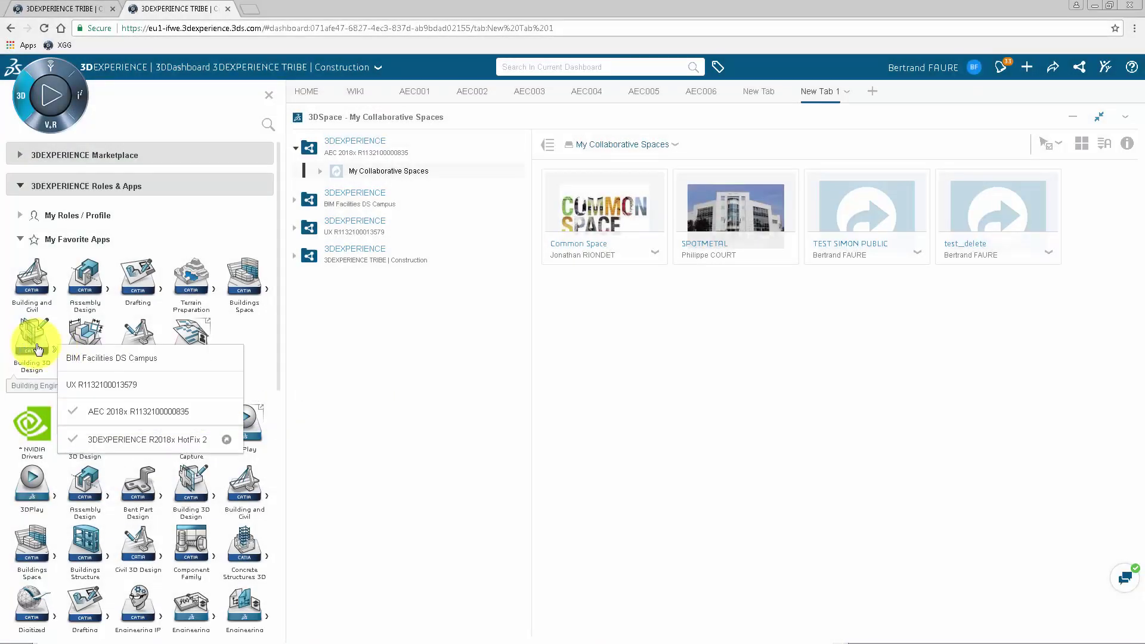
Launch Building Engineering 3D Design, dismiss the welcome tour, and switch to Common Space.
left_click(34, 347)
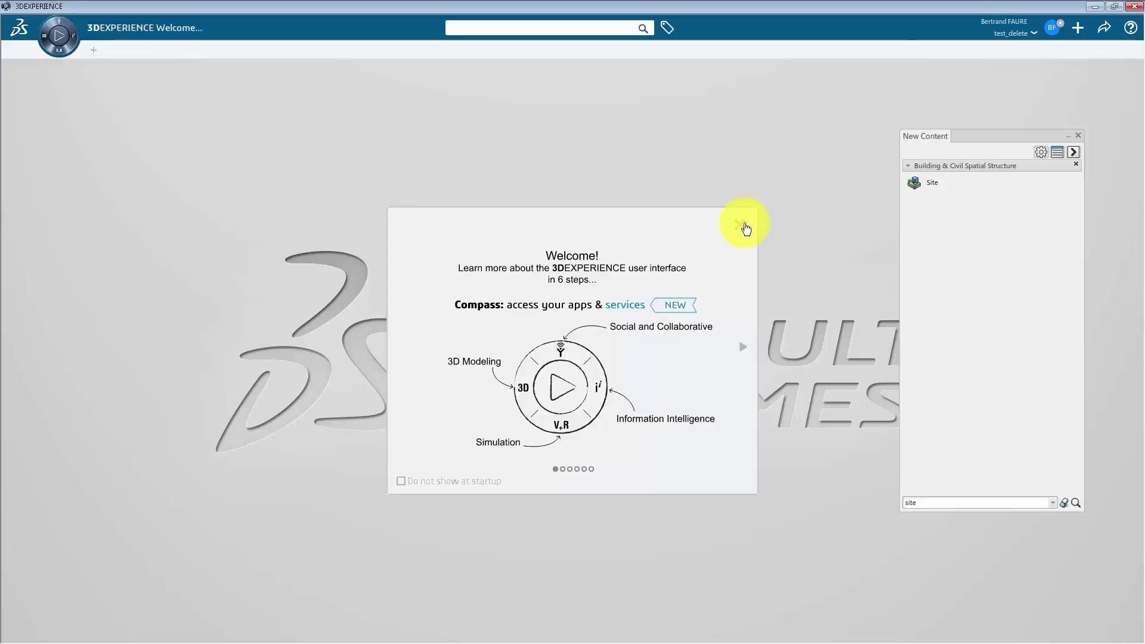
left_click(743, 226)
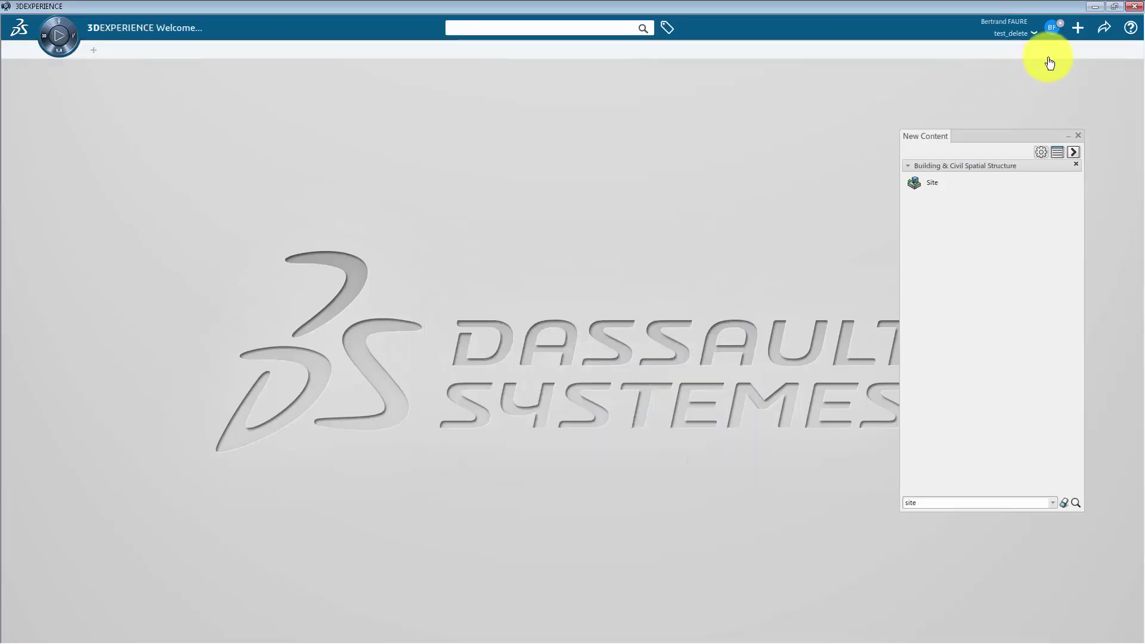
left_click(1035, 36)
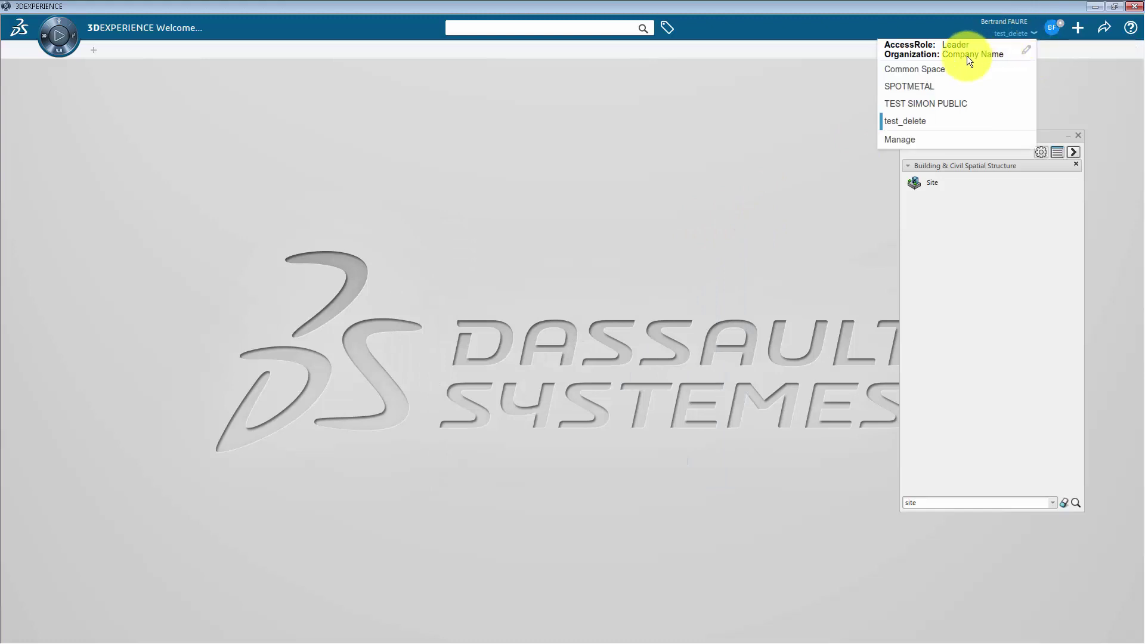
left_click(943, 70)
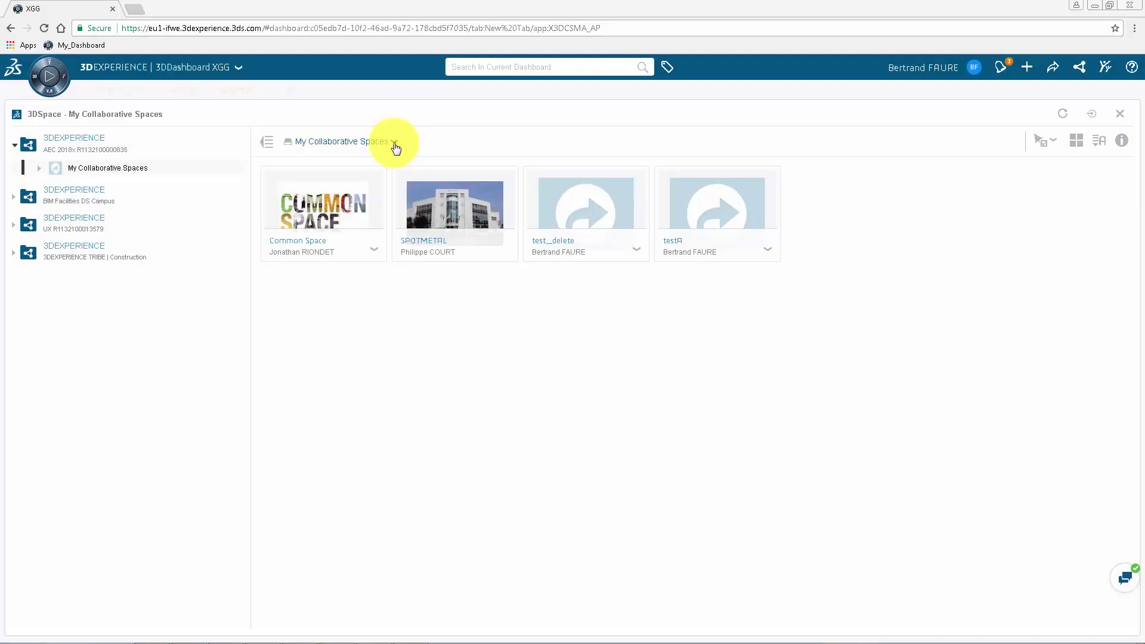
Create a private collaborative space titled NewProject in the Design family.
left_click(394, 143)
left_click(450, 168)
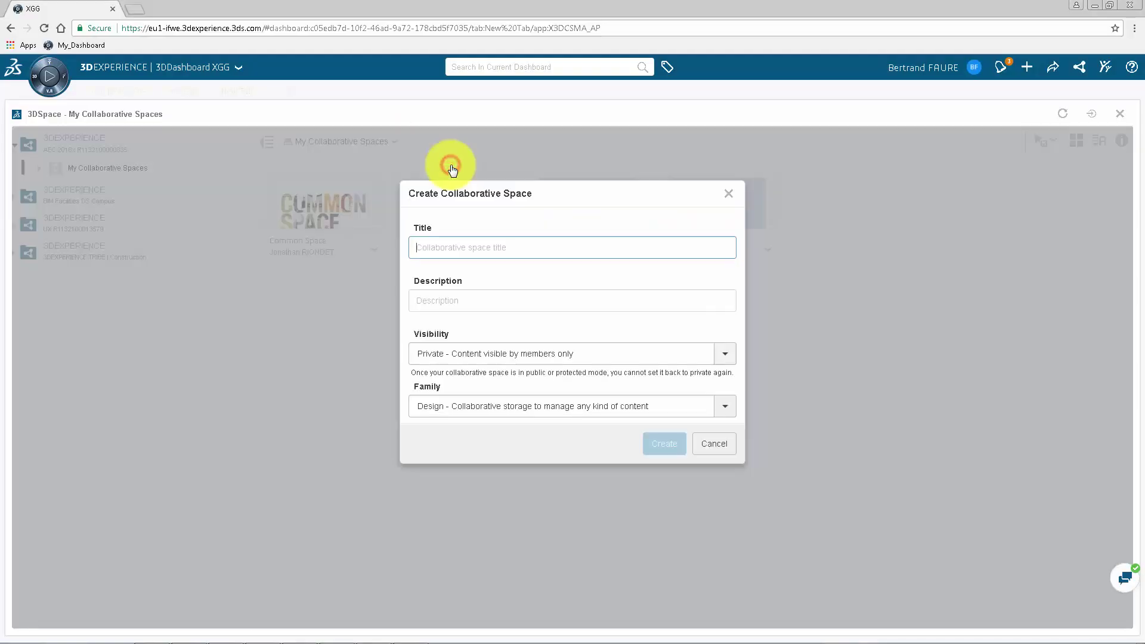
left_click(496, 247)
type("NewProject")
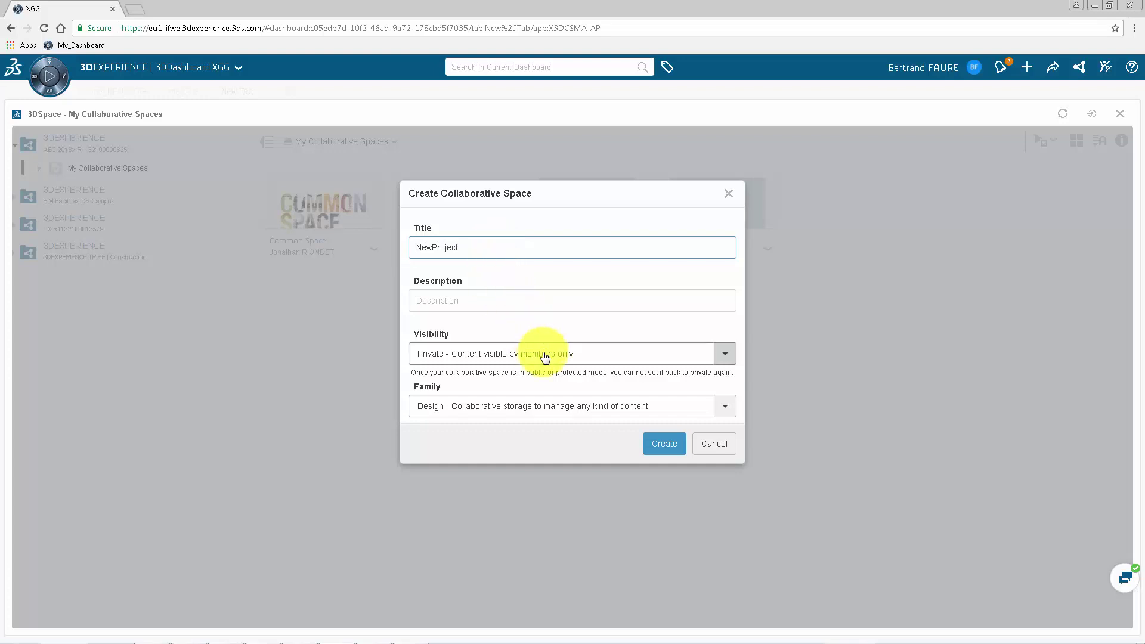
left_click(544, 355)
left_click(544, 354)
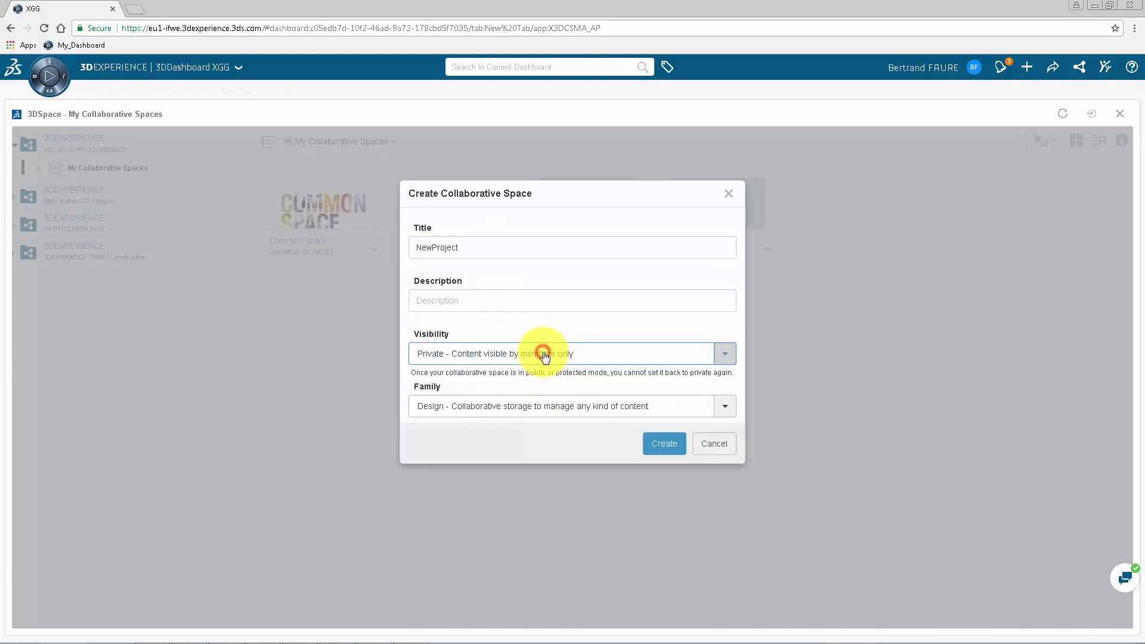
left_click(544, 408)
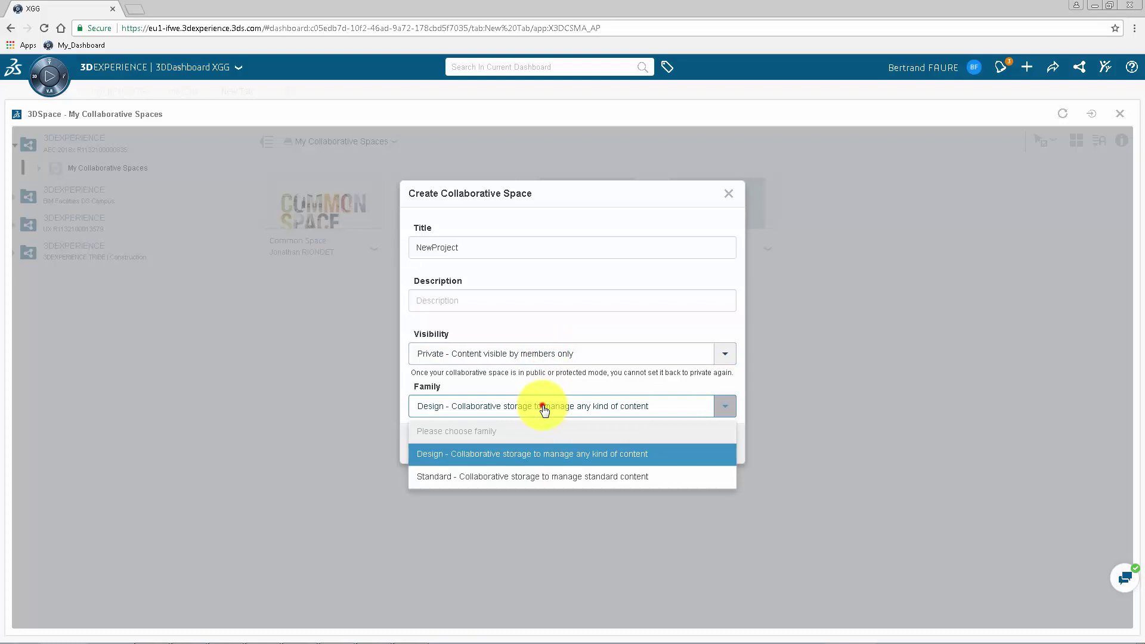
left_click(543, 410)
left_click(663, 445)
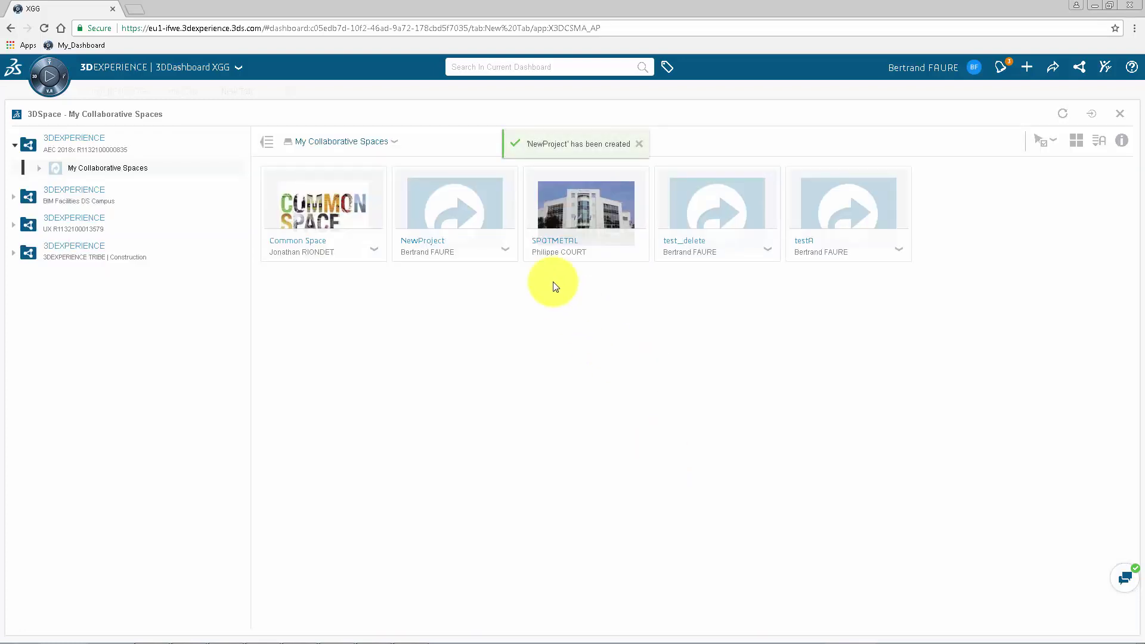
Select NewProject and enter a colleague under Leader & Owner in the add-members form.
left_click(471, 212)
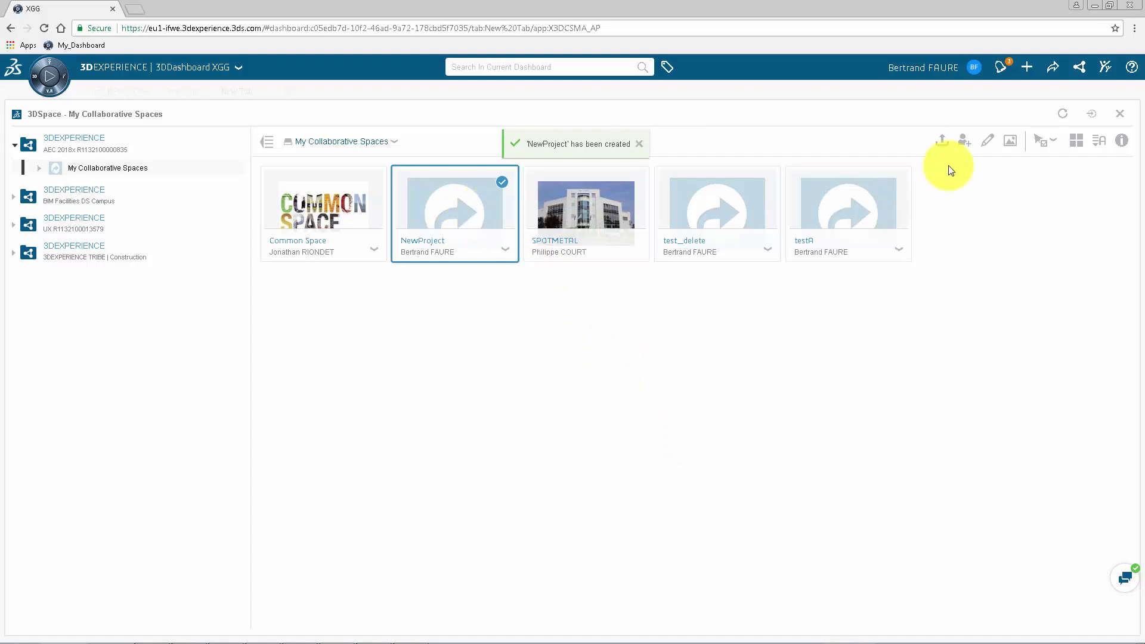
left_click(963, 142)
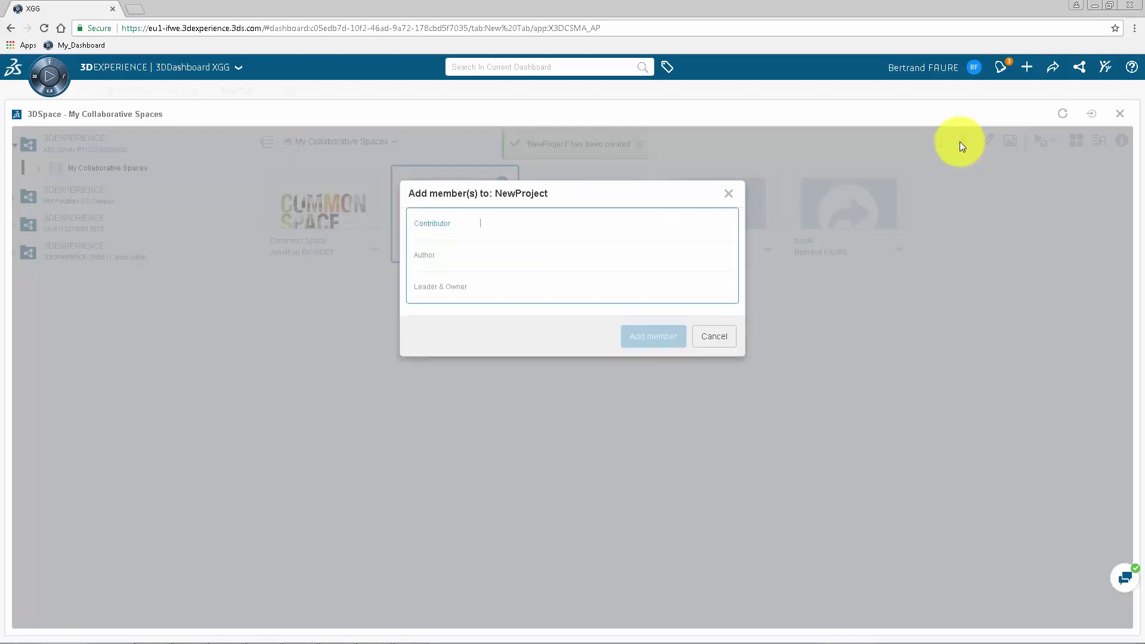
left_click(508, 287)
type("as")
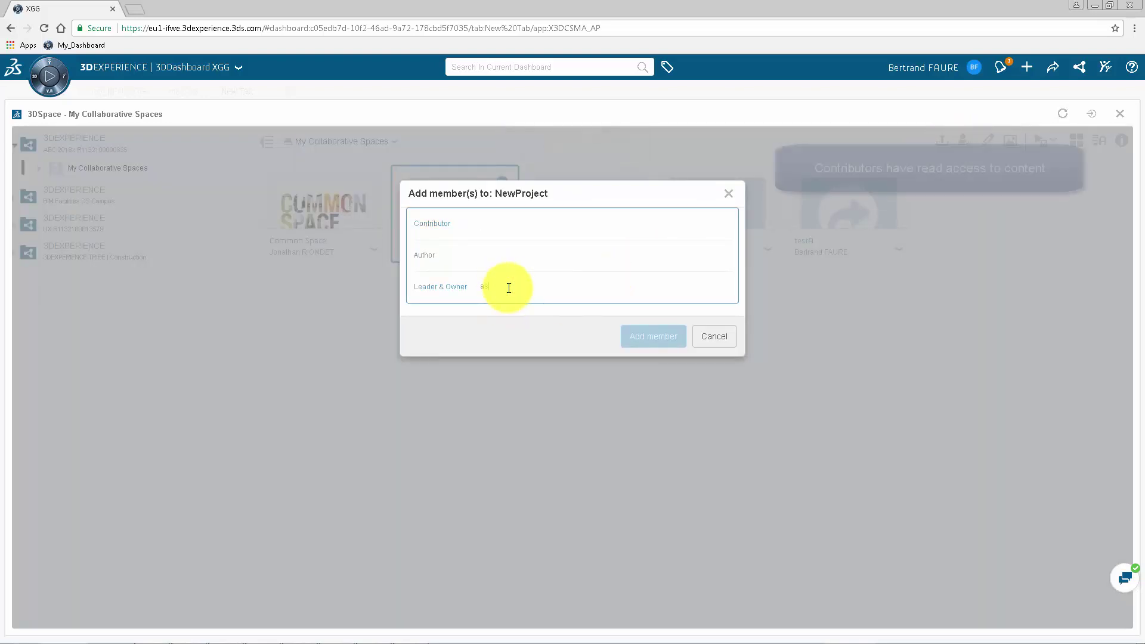
type("her")
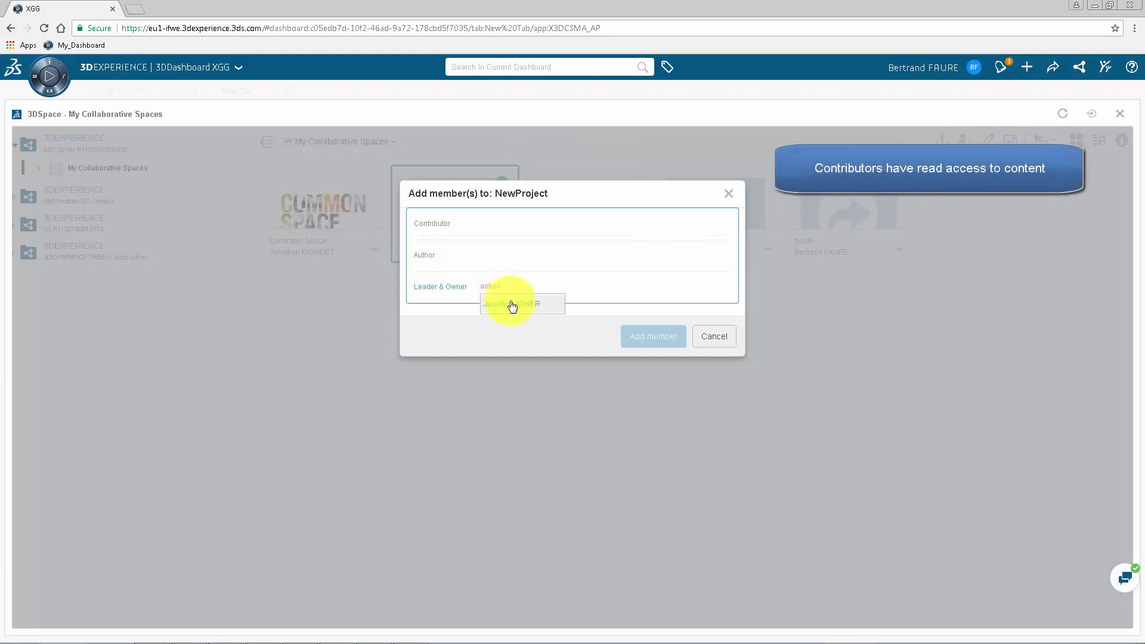
left_click(512, 304)
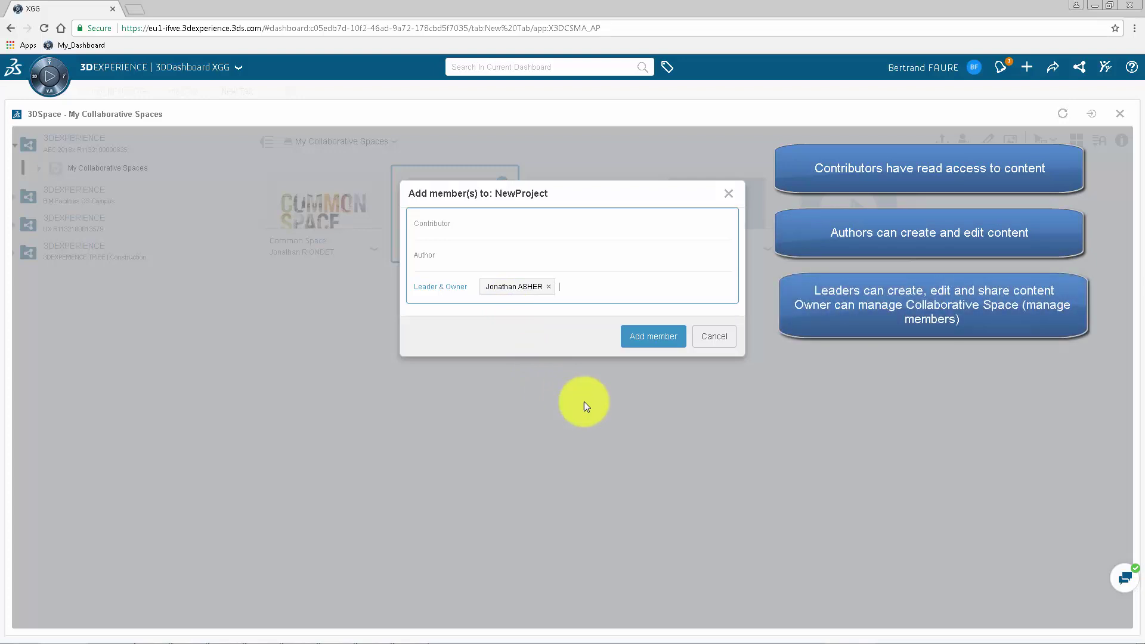
Add the colleague to NewProject, then make NewProject the working space with the Leader role.
left_click(654, 336)
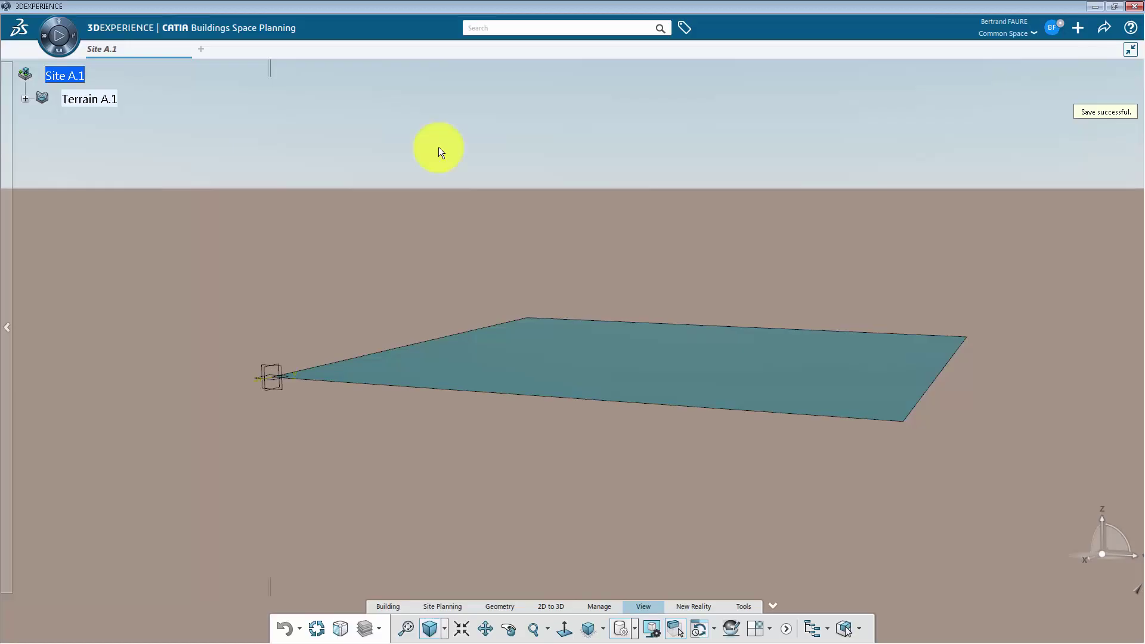
left_click(1024, 43)
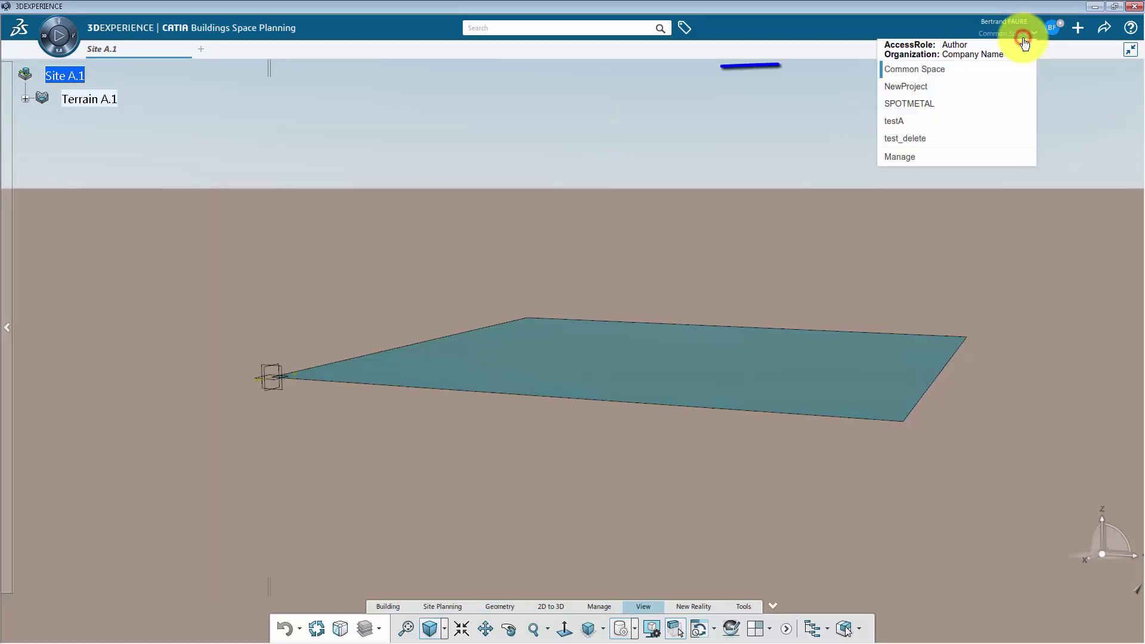
left_click(919, 88)
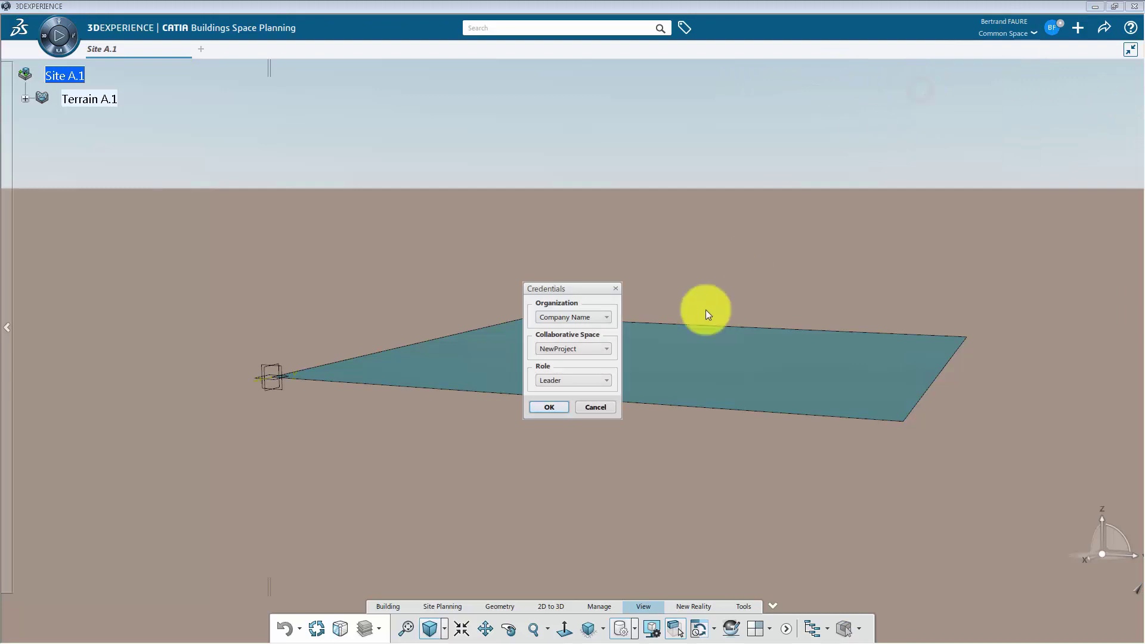
left_click(551, 412)
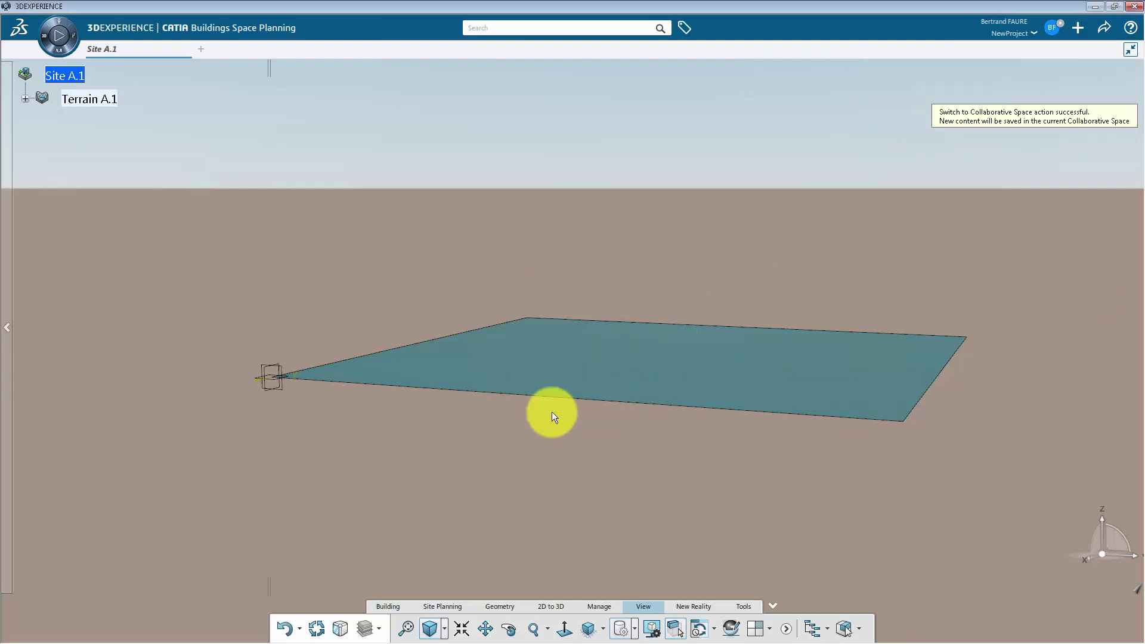
Insert a new building on Site A.1 with 3D Part settings.
right_click(83, 80)
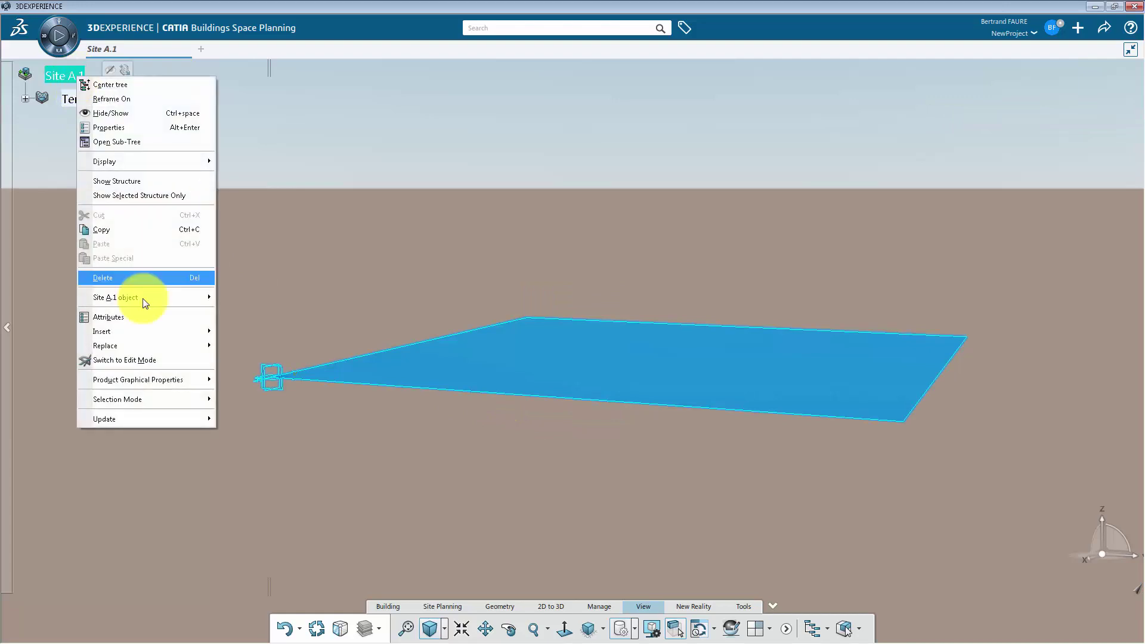
mouse_move(149, 331)
left_click(286, 342)
left_click(929, 184)
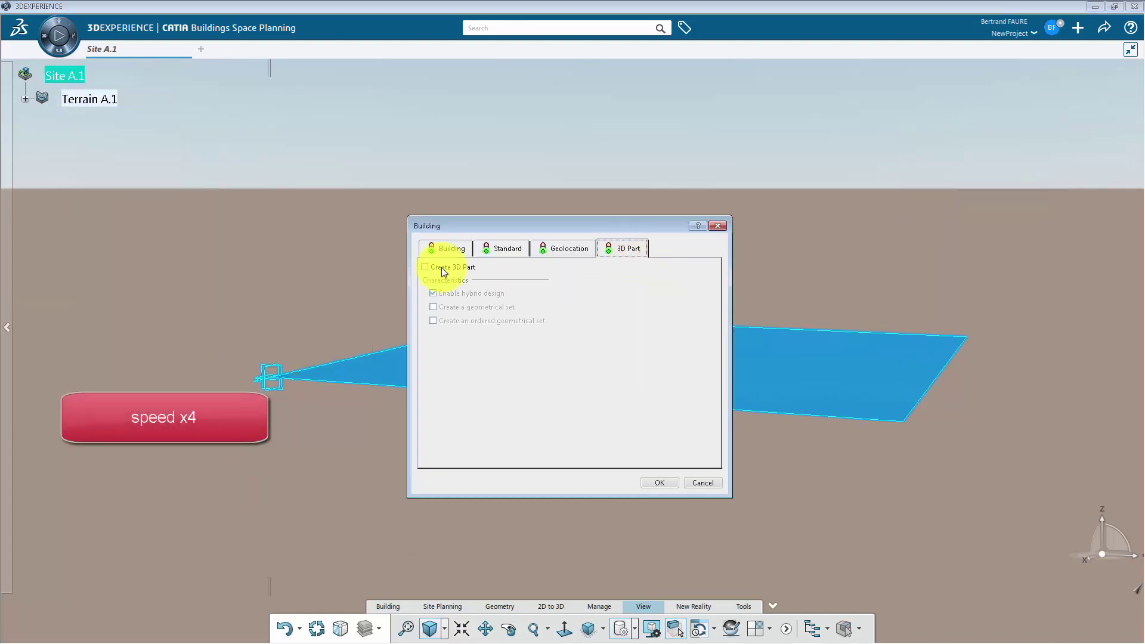
left_click(623, 248)
left_click(444, 607)
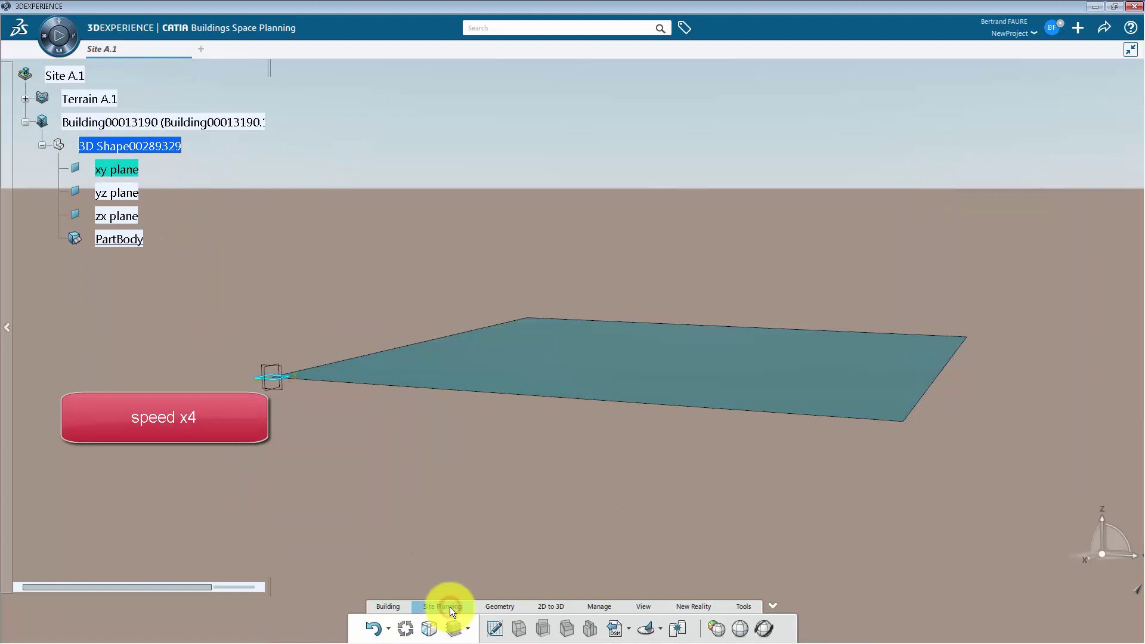
Sketch a rectangular footprint, build a three-storey shell and core, and add a pitched roof.
left_click(493, 629)
left_click(535, 504)
left_click(593, 534)
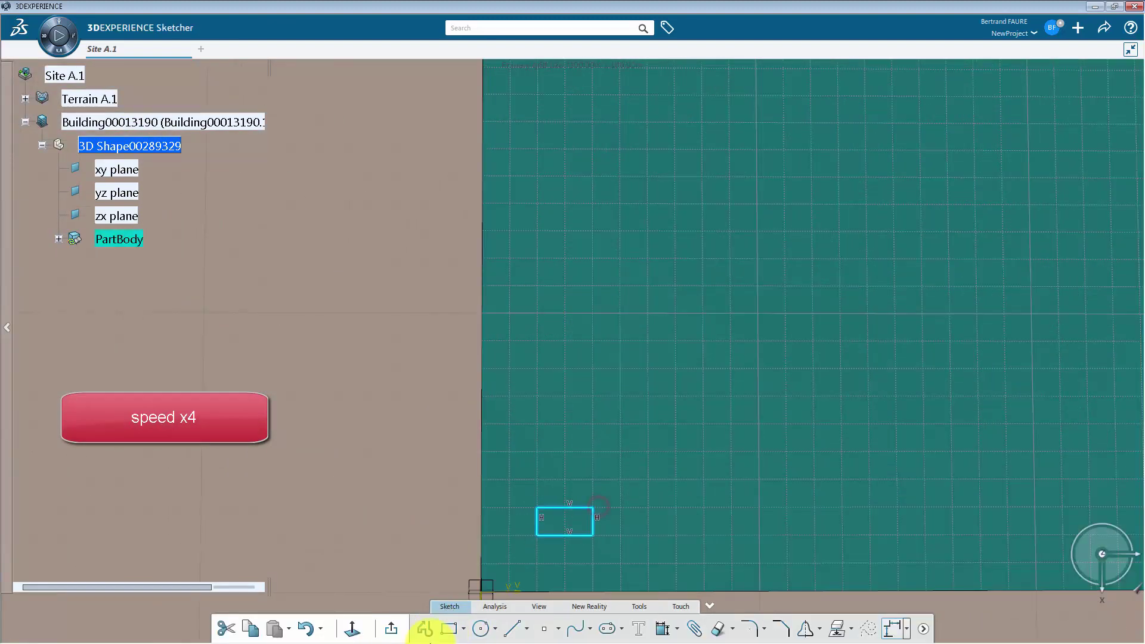
left_click(402, 627)
left_click(491, 629)
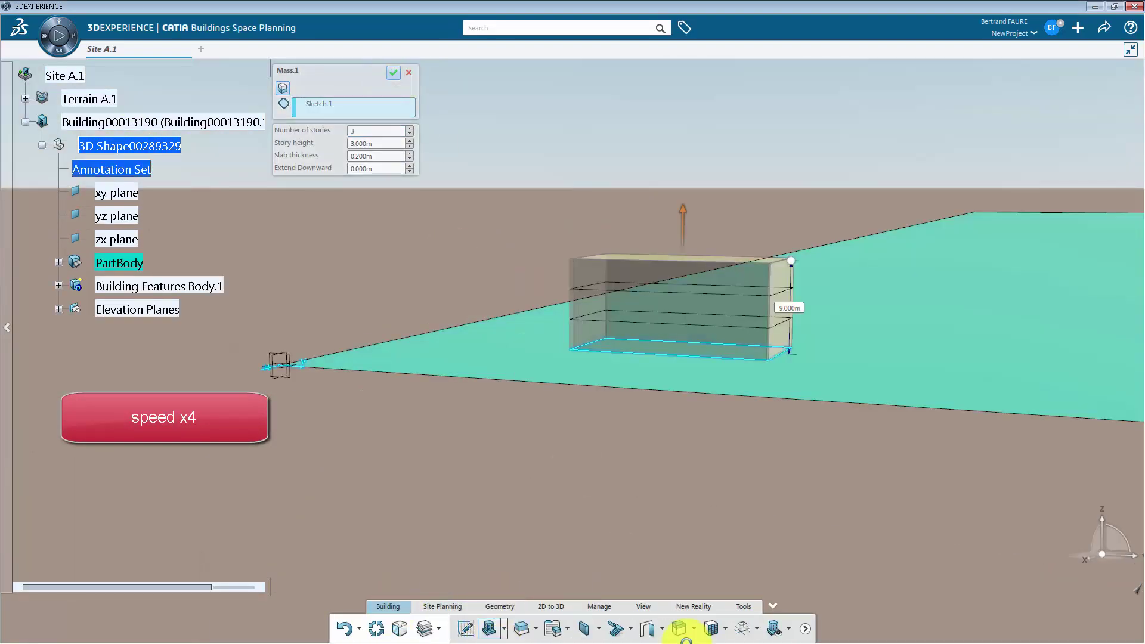
left_click(693, 629)
left_click(707, 603)
left_click(402, 77)
Select Site A.1 and save the site with its building.
left_click(68, 74)
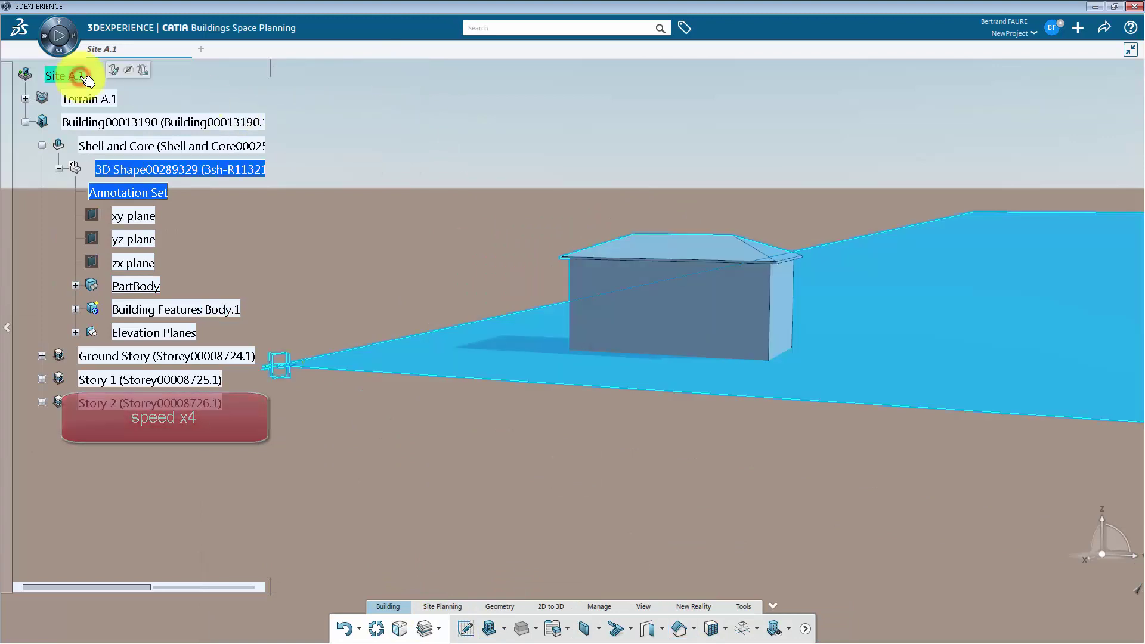
left_click(1078, 27)
left_click(1054, 48)
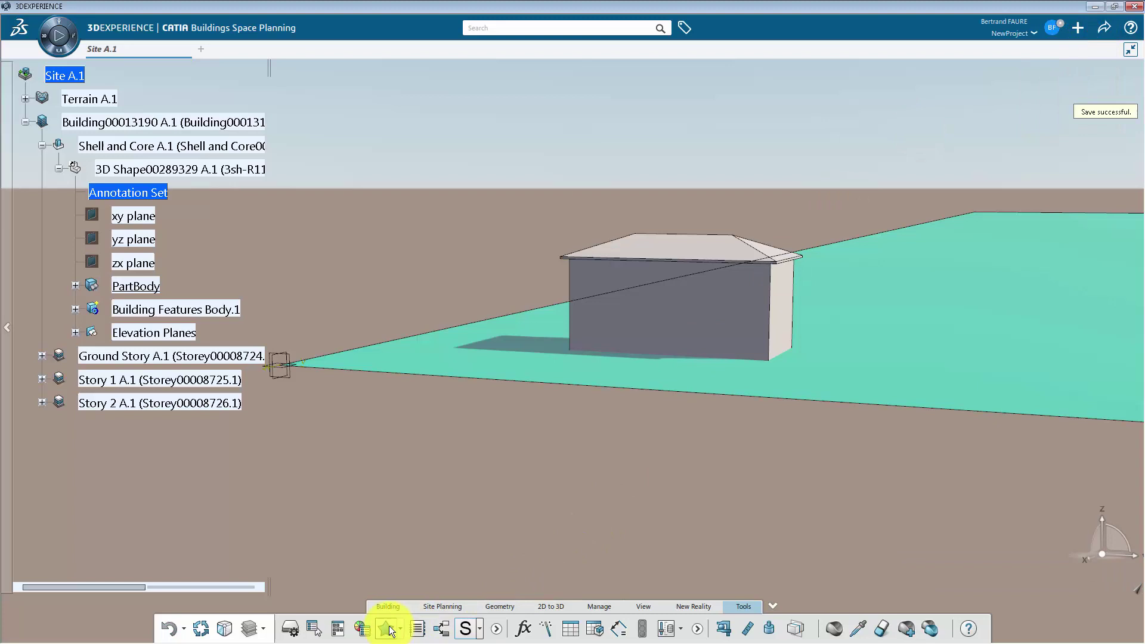
Colour the model by Collaborative Space Allocation in B.I. Essentials.
left_click(362, 629)
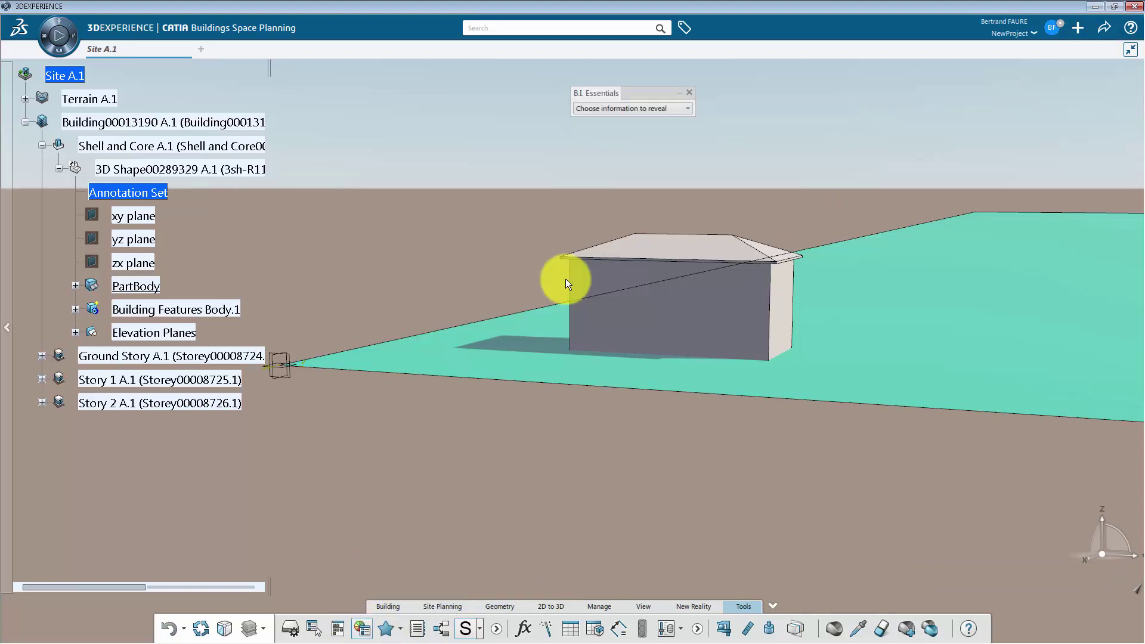
left_click(672, 110)
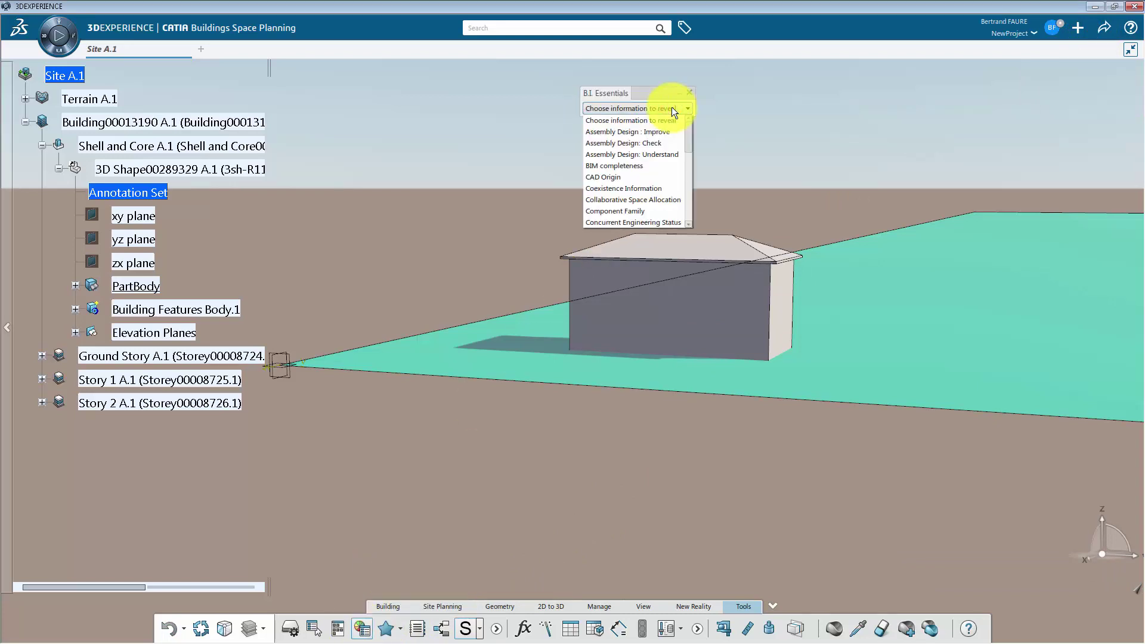
left_click(668, 200)
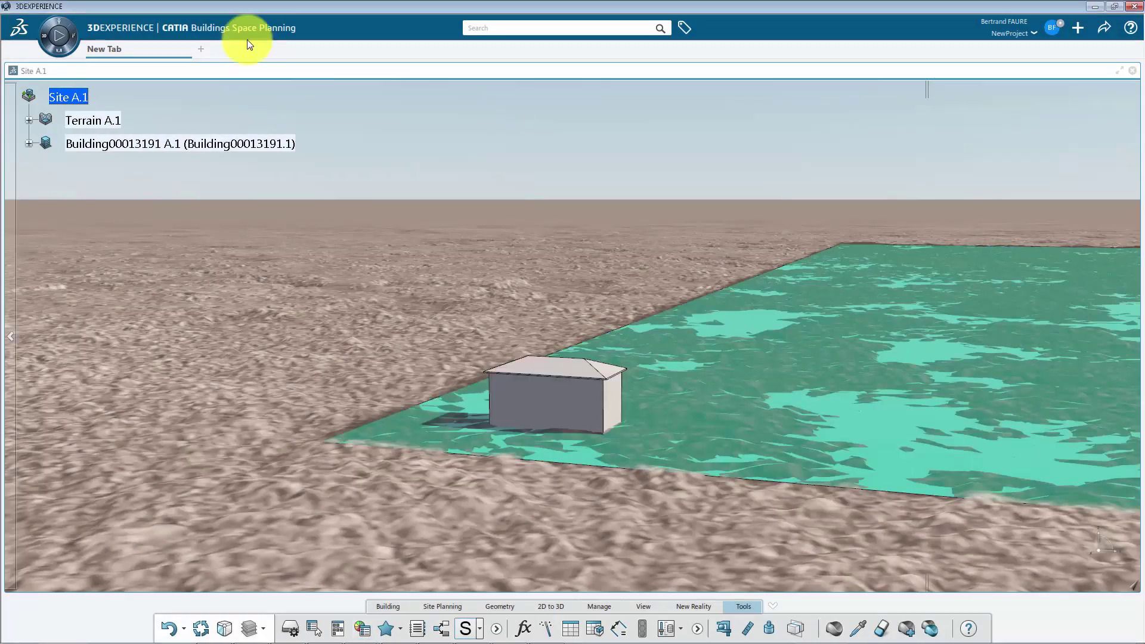
Switch to Collaborative Lifecycle Management and show its Collaboration commands.
left_click(62, 20)
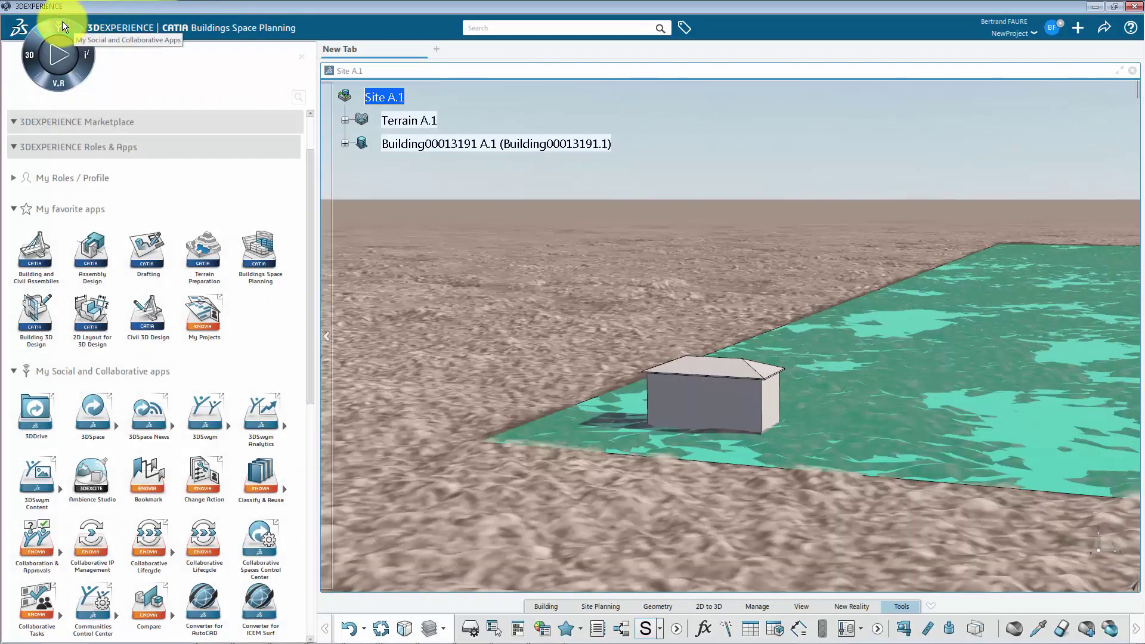
left_click(214, 542)
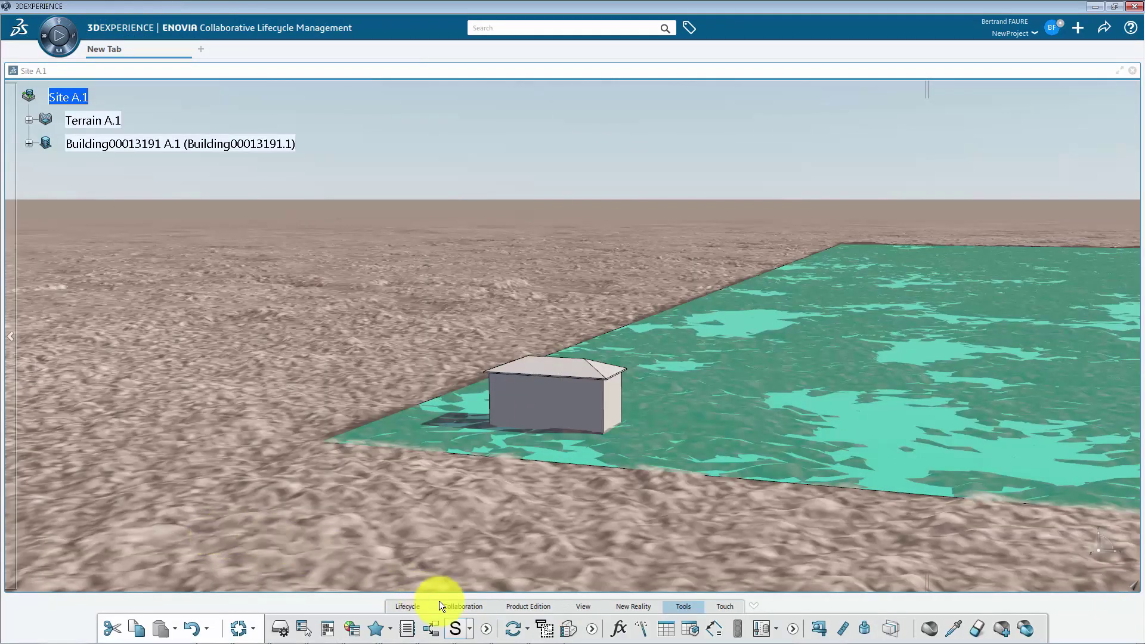
left_click(459, 608)
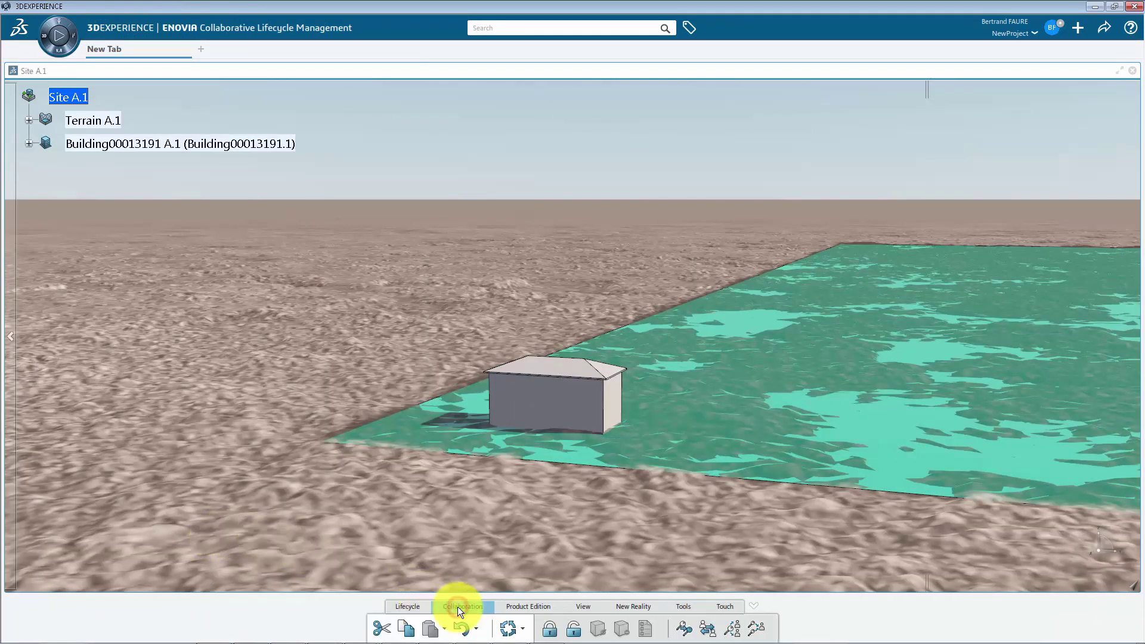
Expand the building tree: Shell and Core, Ground Story, Story 1 and Story 2.
left_click(29, 143)
left_click(46, 167)
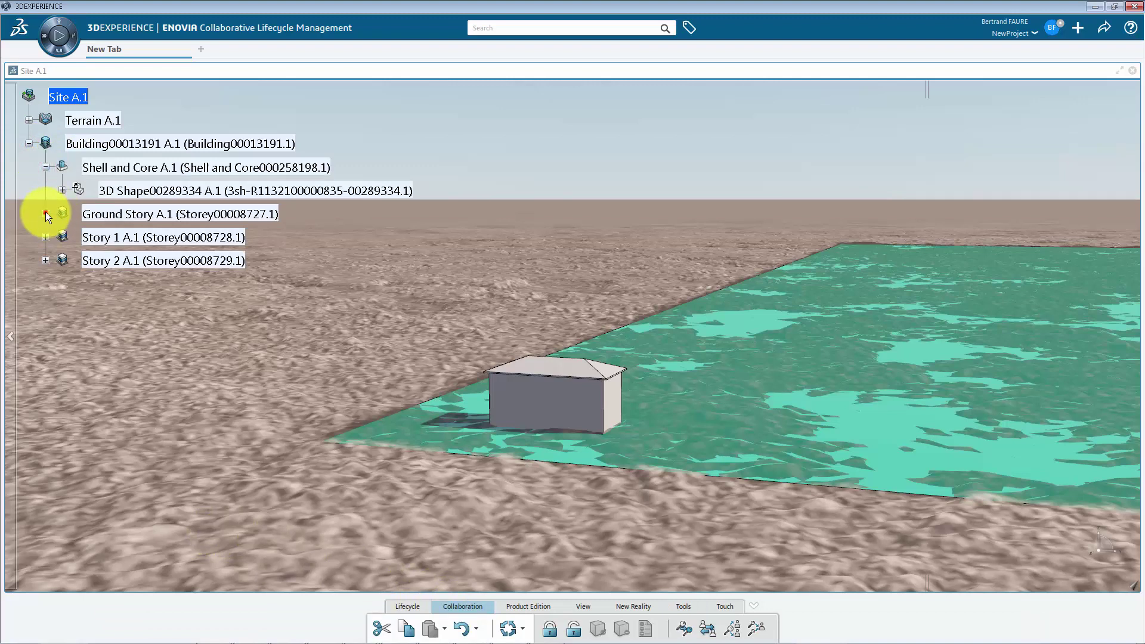
left_click(46, 213)
left_click(45, 260)
left_click(46, 307)
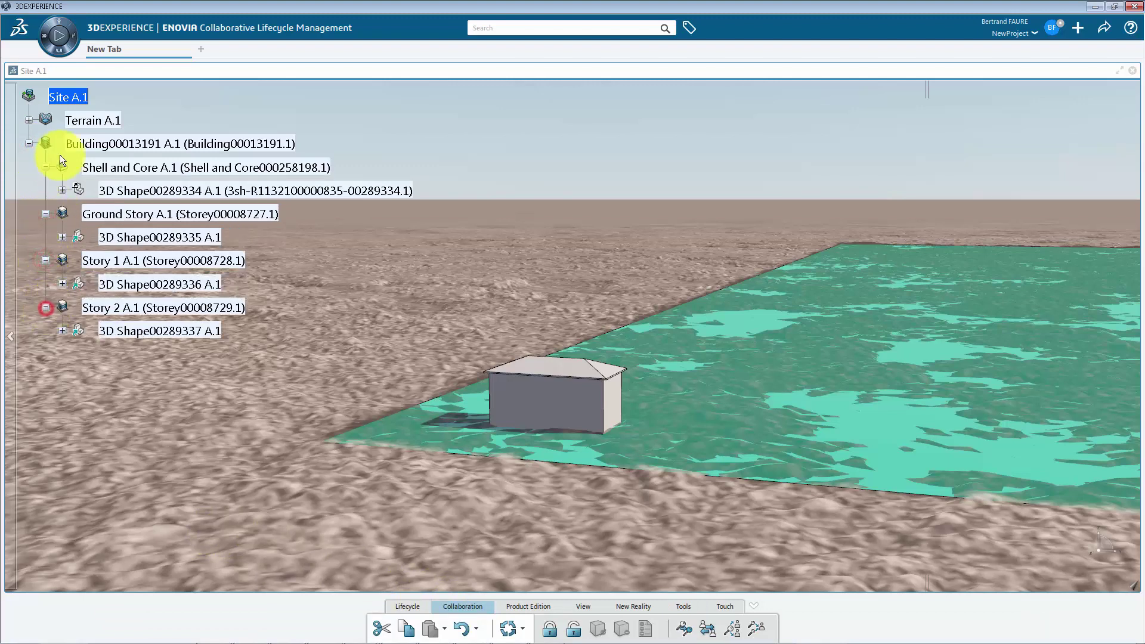
Select the building, shell and core, three storeys and four 3D shapes, then start Transfer Ownership.
left_click(96, 143)
left_click(123, 167, "ctrl")
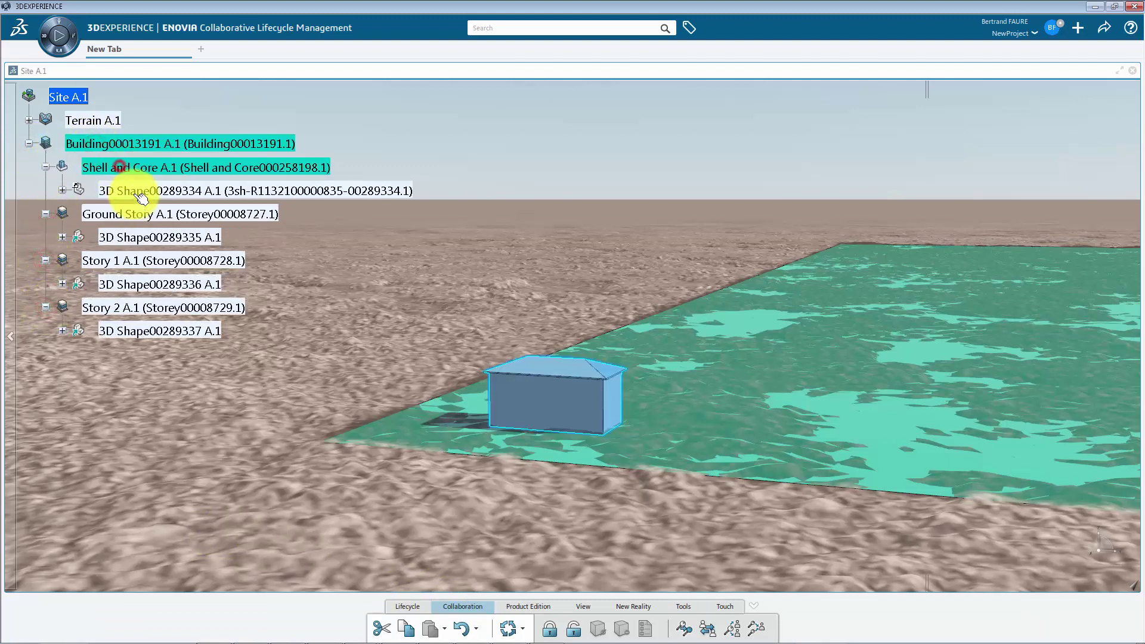
left_click(128, 190, "ctrl")
left_click(135, 212, "ctrl")
left_click(149, 238, "ctrl")
left_click(152, 262, "ctrl")
left_click(157, 285, "ctrl")
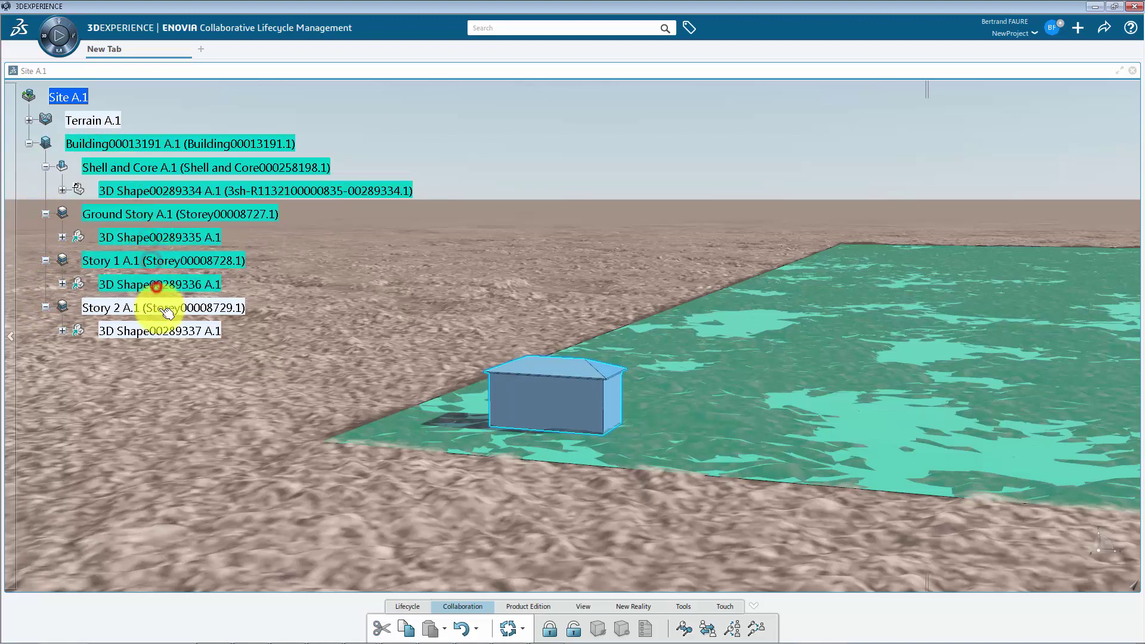
left_click(160, 307, "ctrl")
left_click(169, 331, "ctrl")
left_click(684, 628)
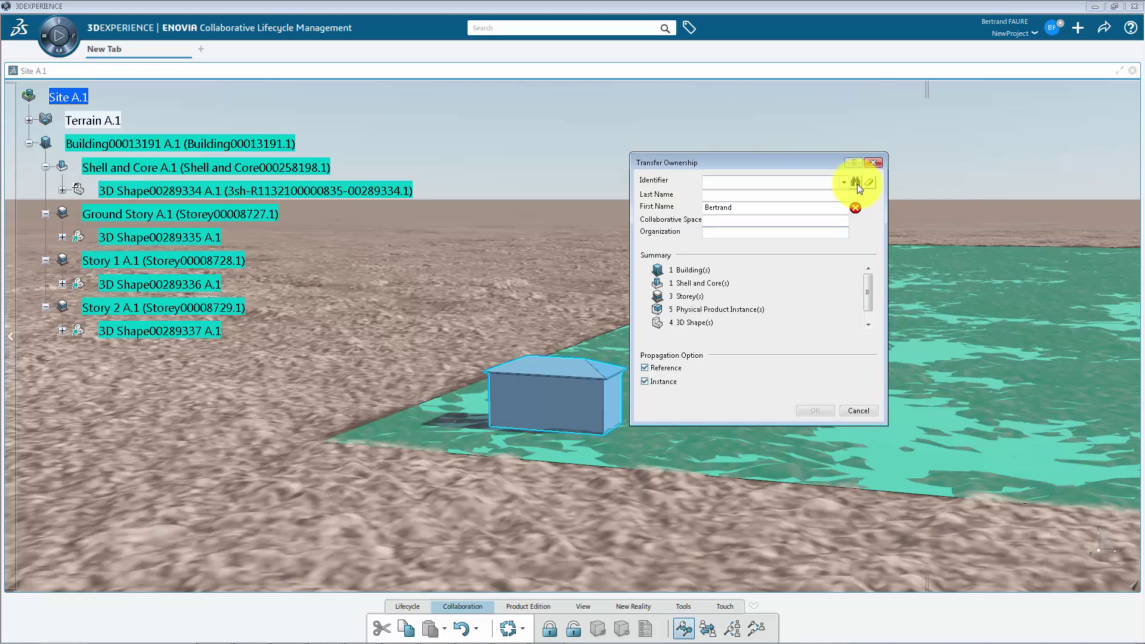
Search for the new owner, pick its Common Space entry, and transfer all 15 building entities.
left_click(857, 183)
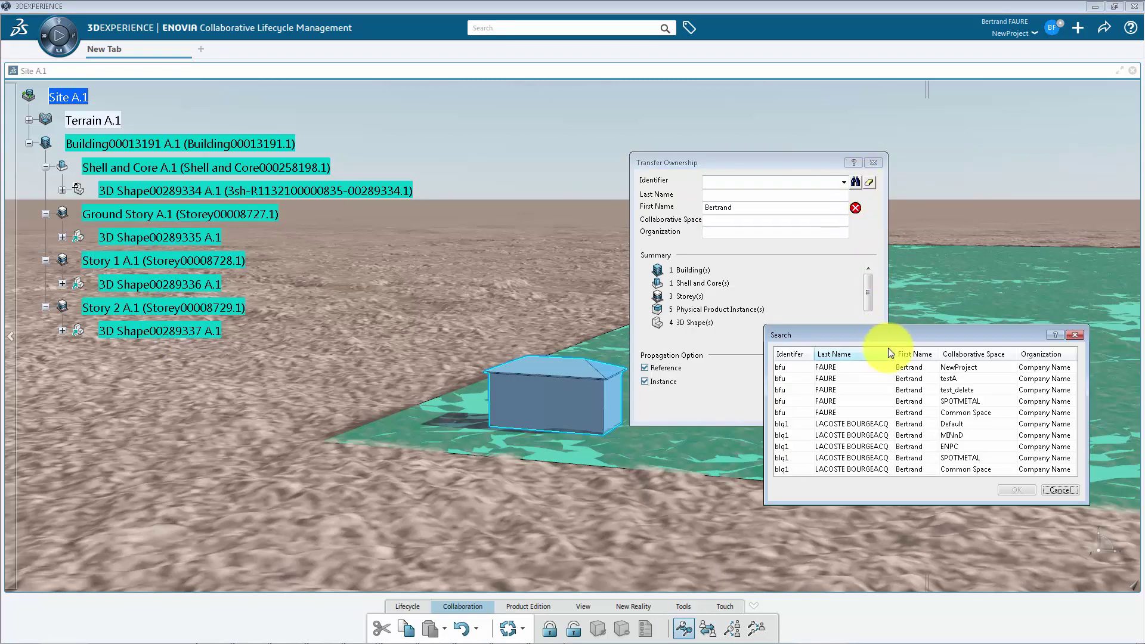
left_click(882, 412)
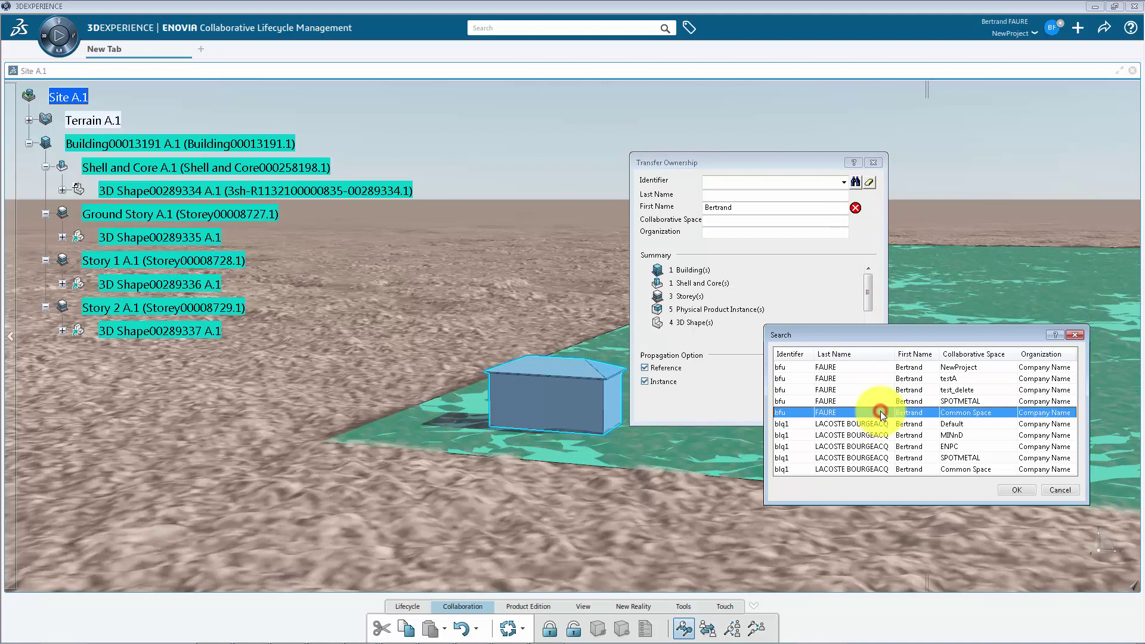
left_click(1012, 490)
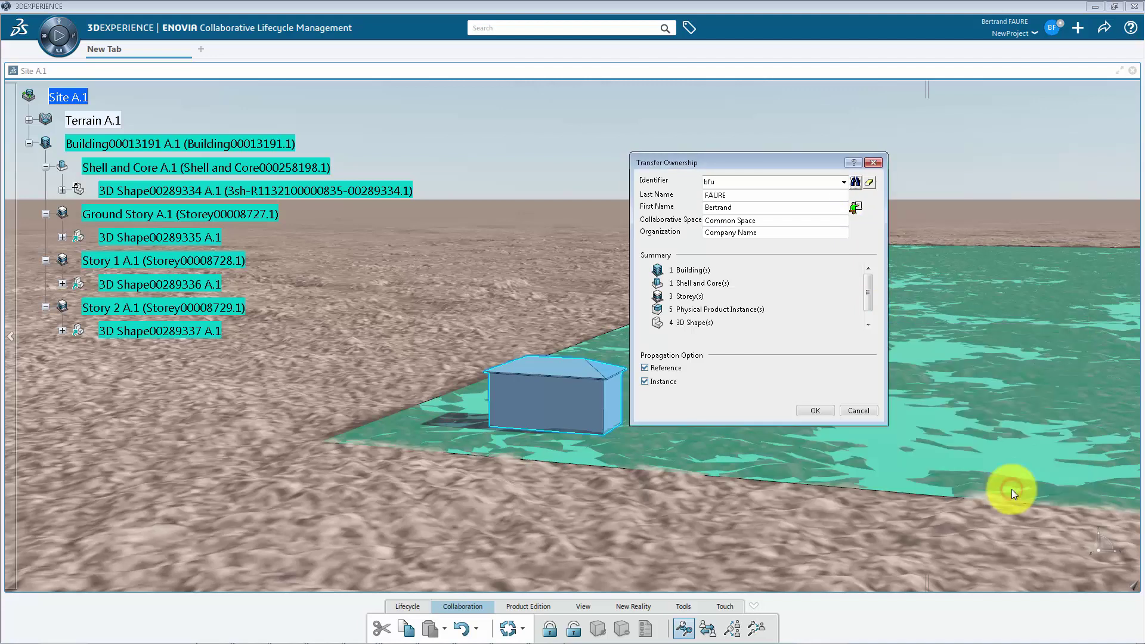
left_click(817, 410)
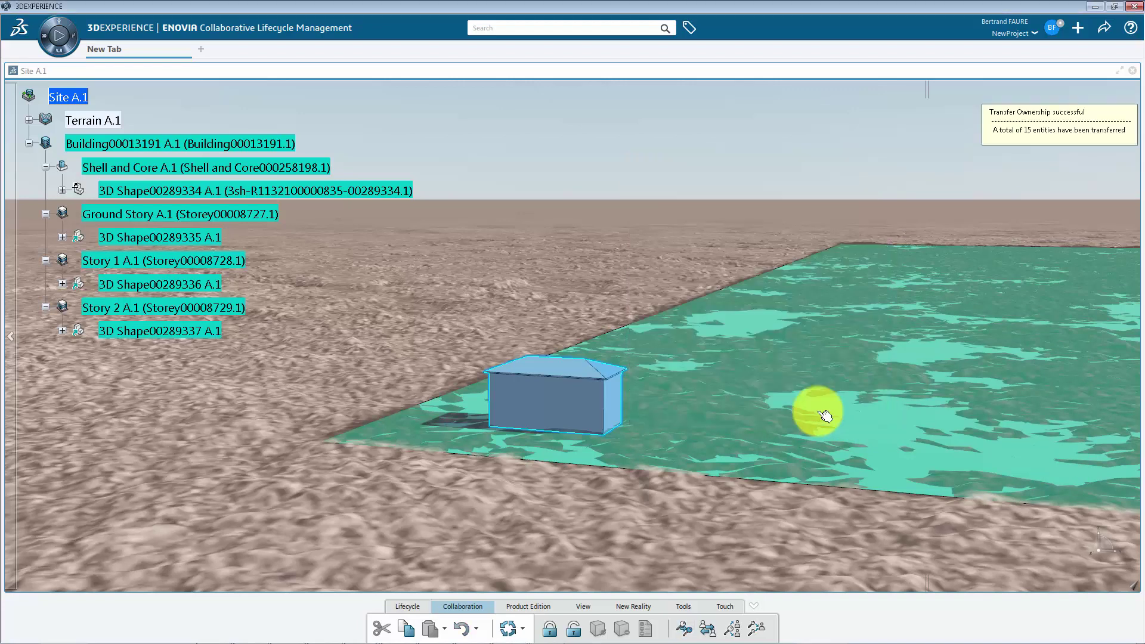
Colour the building by collaborative space with B.I. Essentials, then switch the active space to Common Space.
left_click(681, 607)
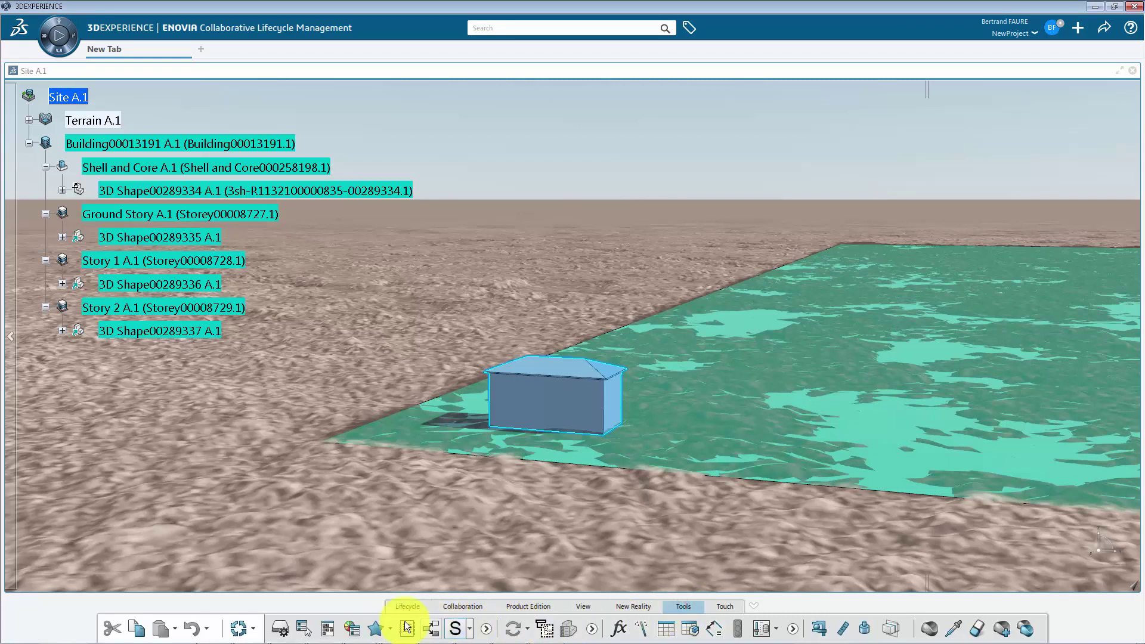
left_click(355, 627)
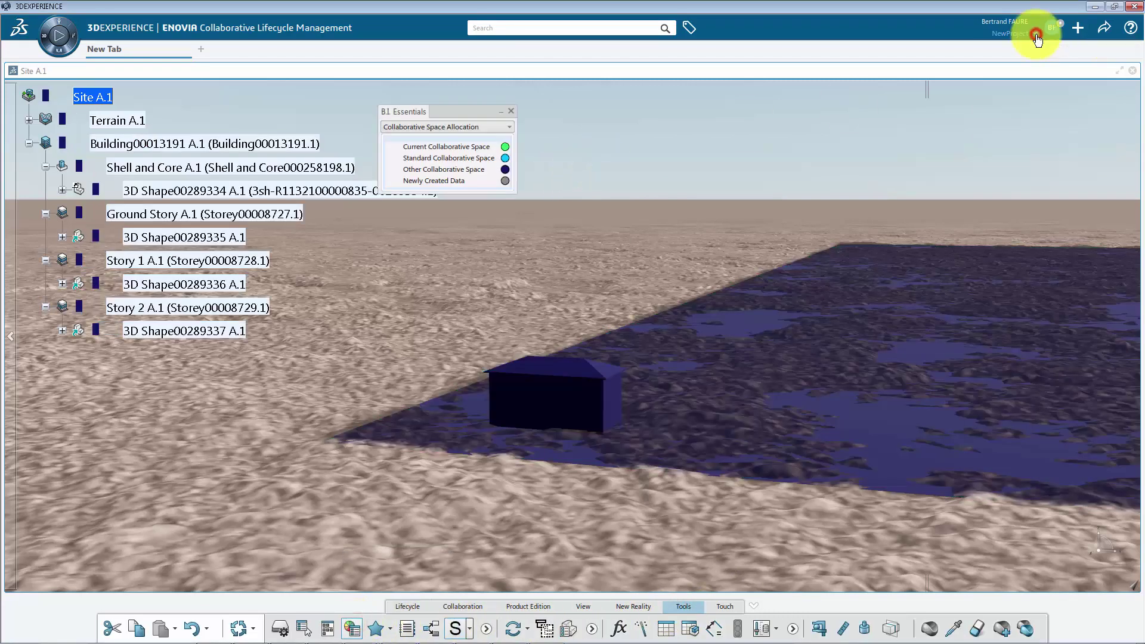
left_click(1037, 36)
left_click(950, 69)
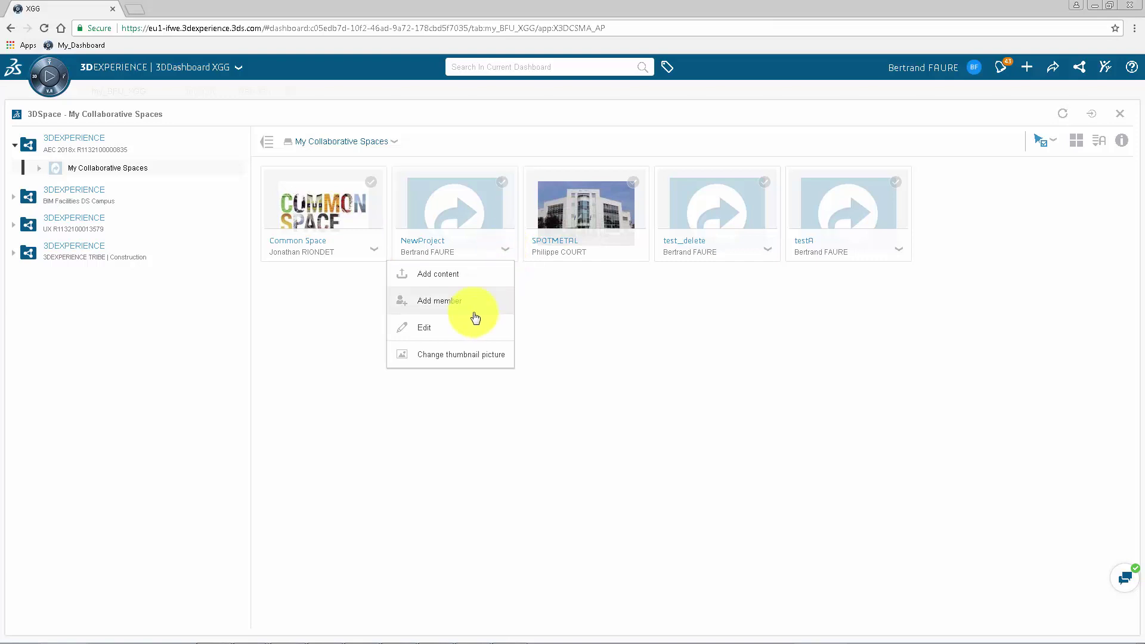
Edit the NewProject space and view its Private, Protected and Public visibility options.
left_click(457, 331)
left_click(497, 358)
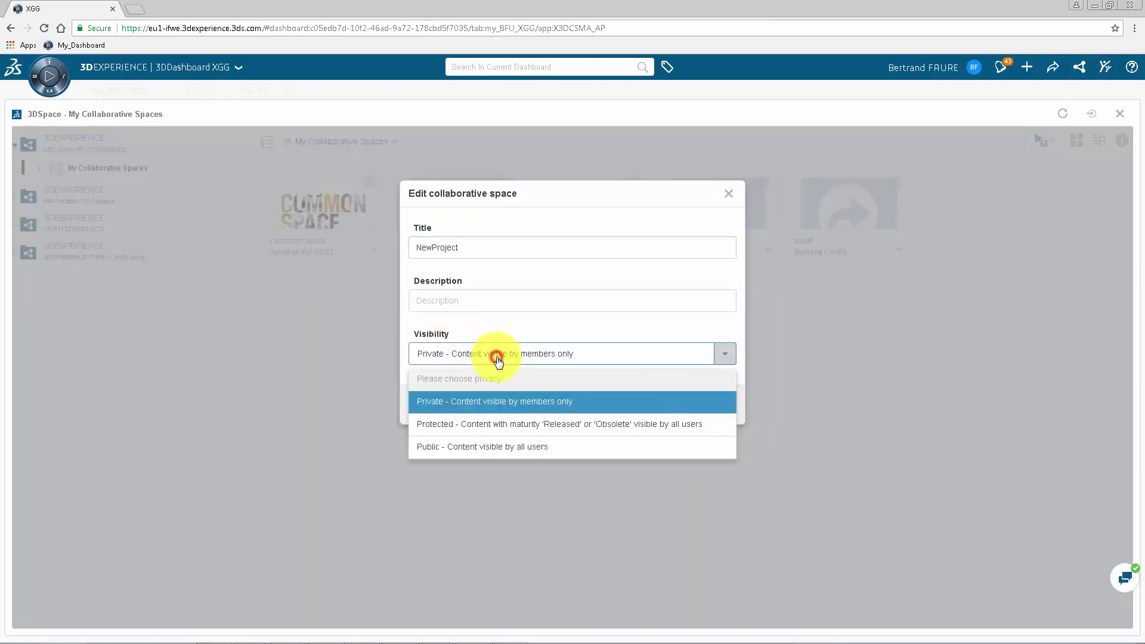